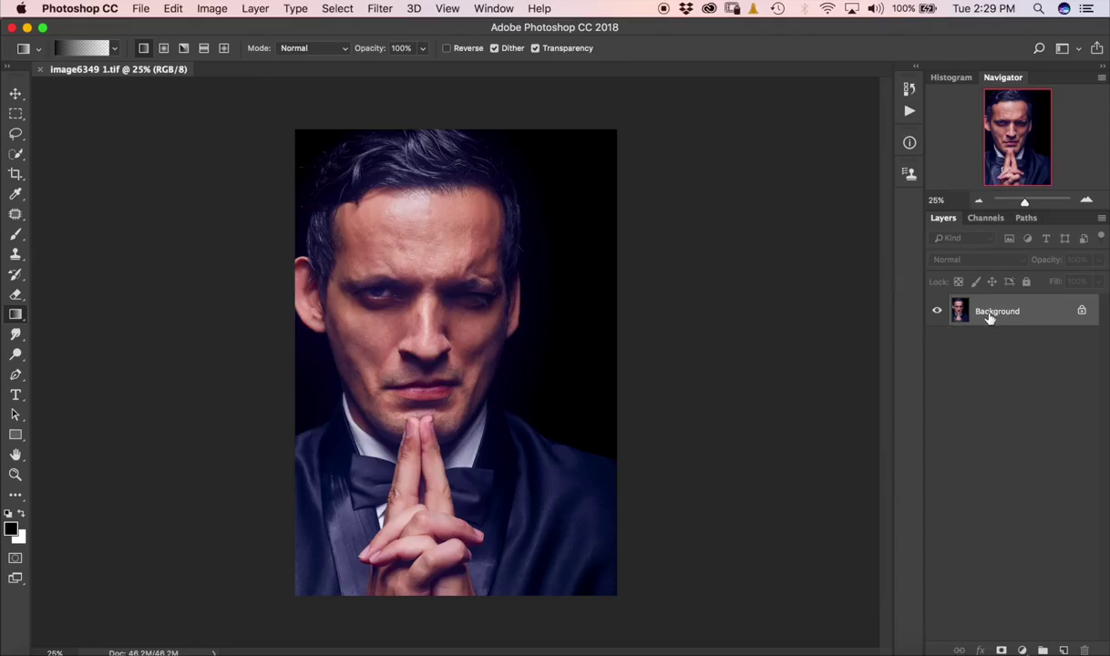
Duplicate the portrait's Background layer into a new Layer 1 using Ctrl+J.
key(ctrl+j)
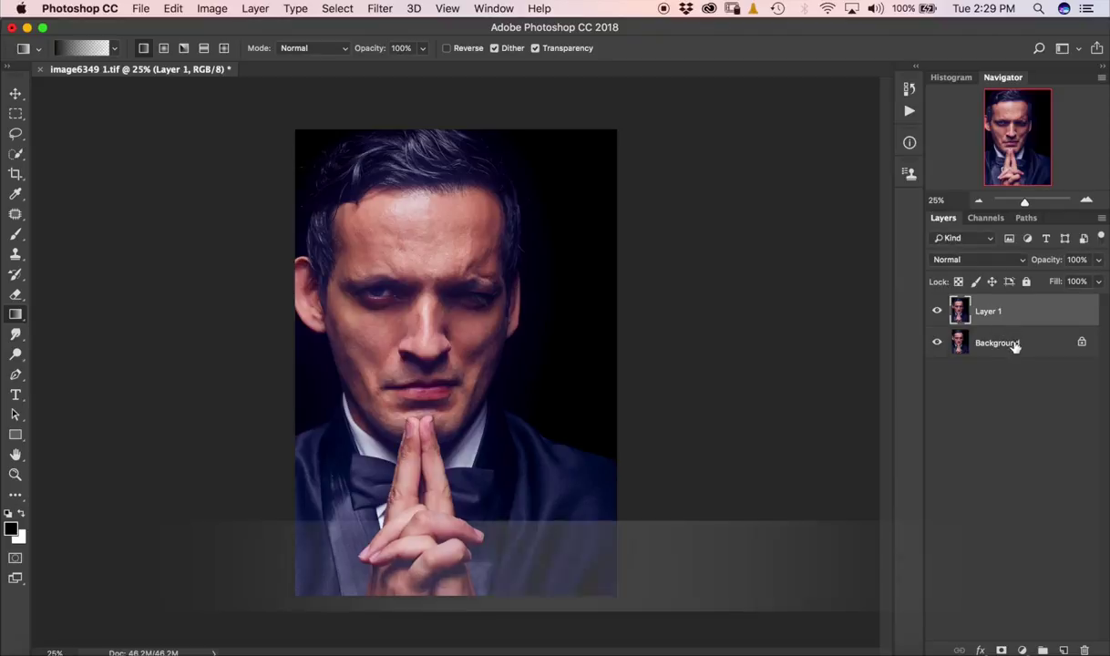
click(379, 11)
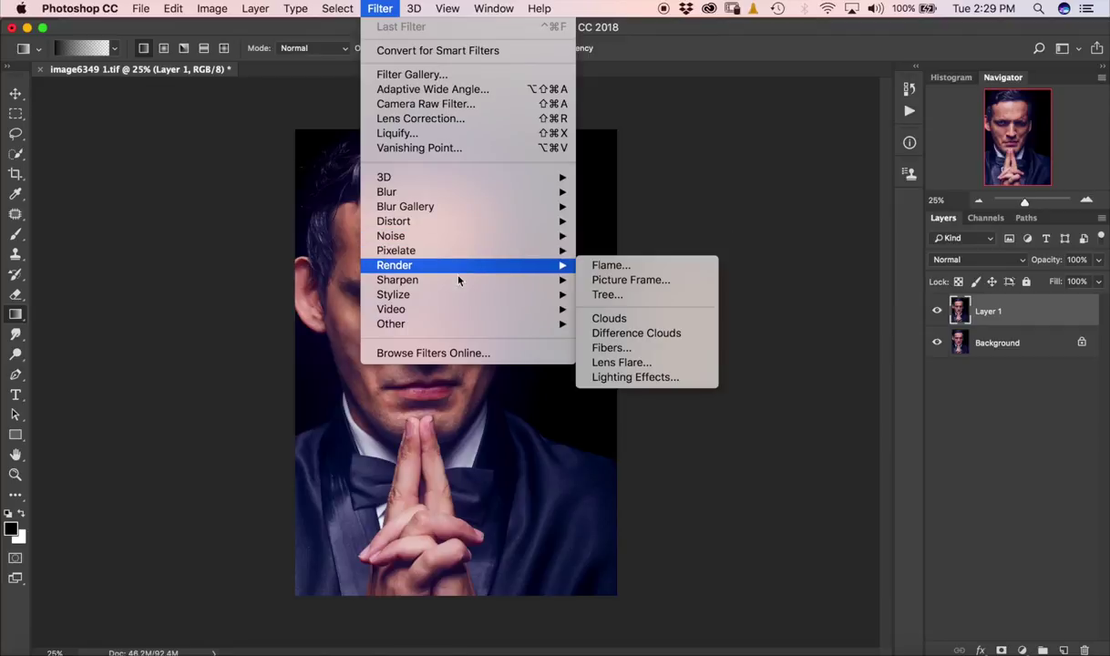
Open Oil Paint, rough in Stylization and Bristle Detail, set Shine 4.5, and zoom the preview out.
mouse_move(393, 294)
click(612, 353)
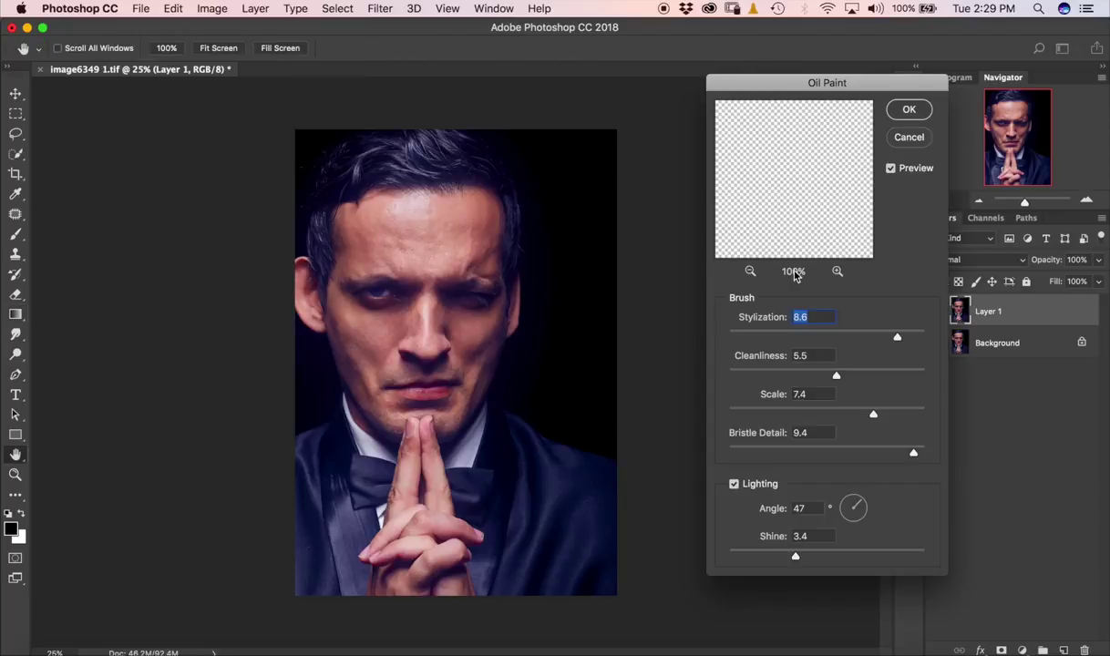
drag(897, 337, 836, 335)
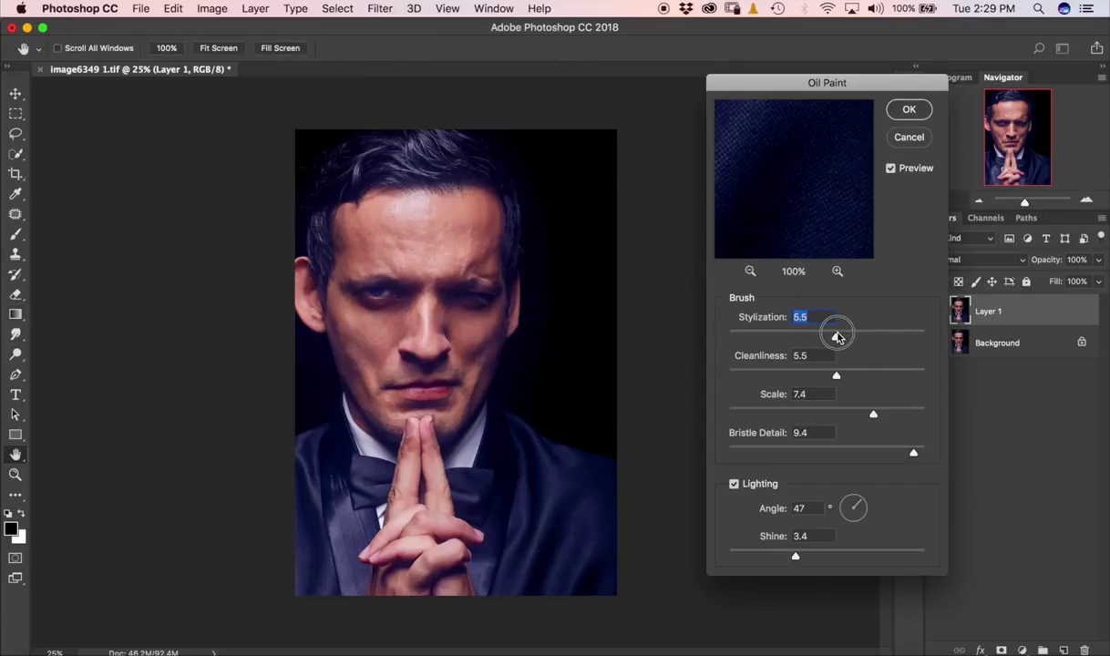
drag(836, 336, 853, 337)
mouse_move(874, 450)
mouse_down()
mouse_move(850, 452)
mouse_move(843, 420)
mouse_up()
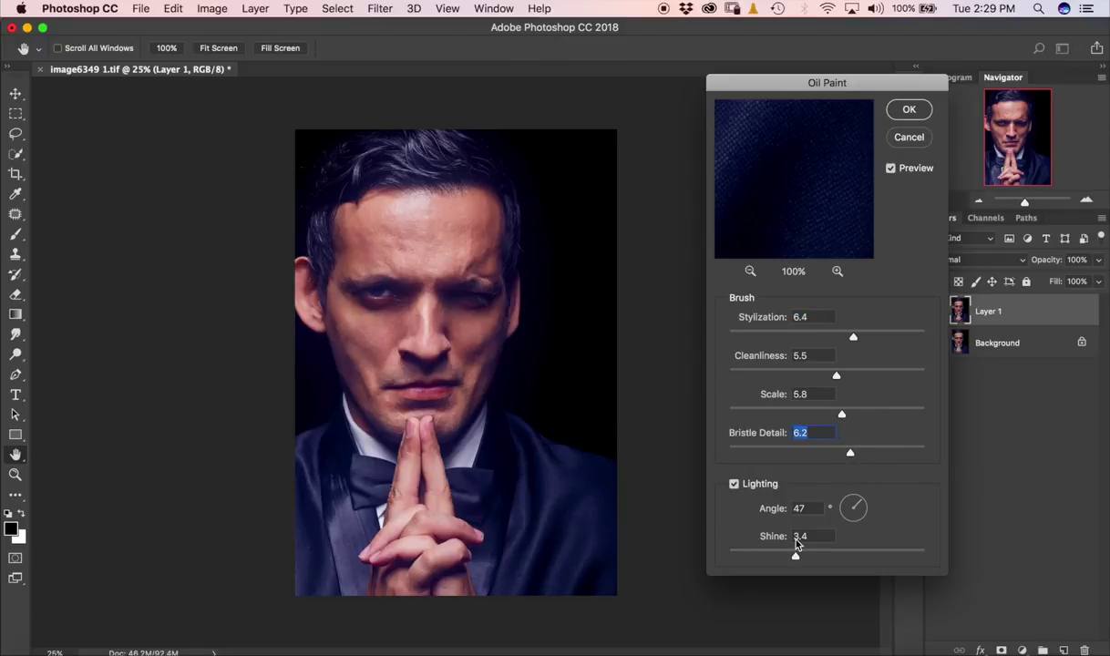
drag(792, 556, 816, 556)
click(750, 272)
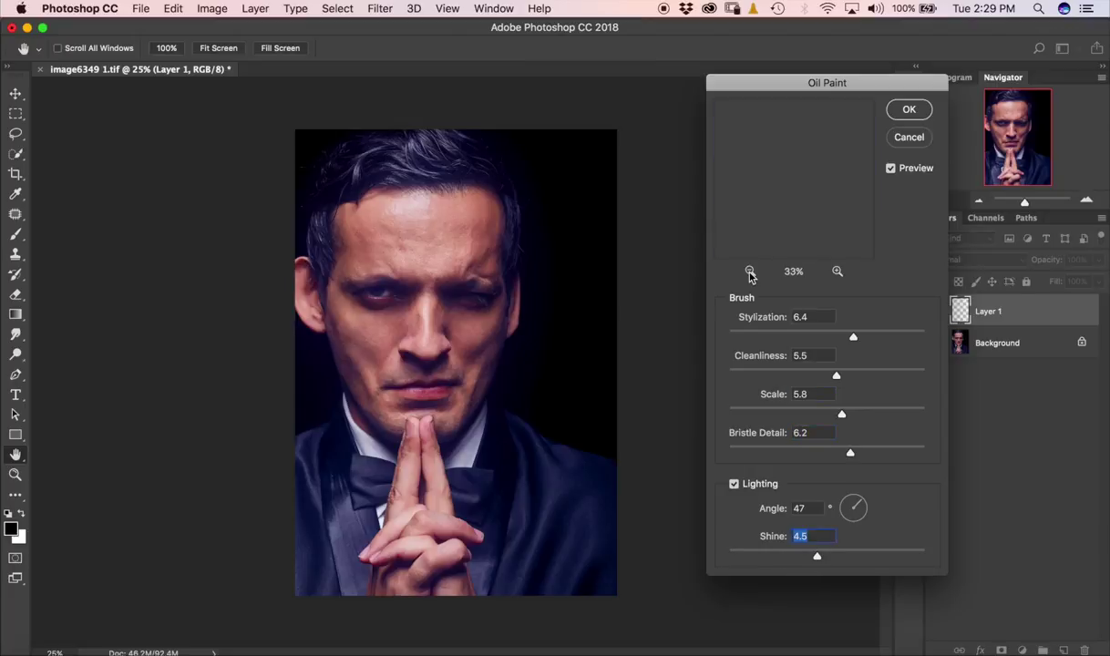
click(750, 272)
Fine-tune Oil Paint to Stylization 7.2 and Bristle Detail 9.0.
drag(848, 339, 861, 337)
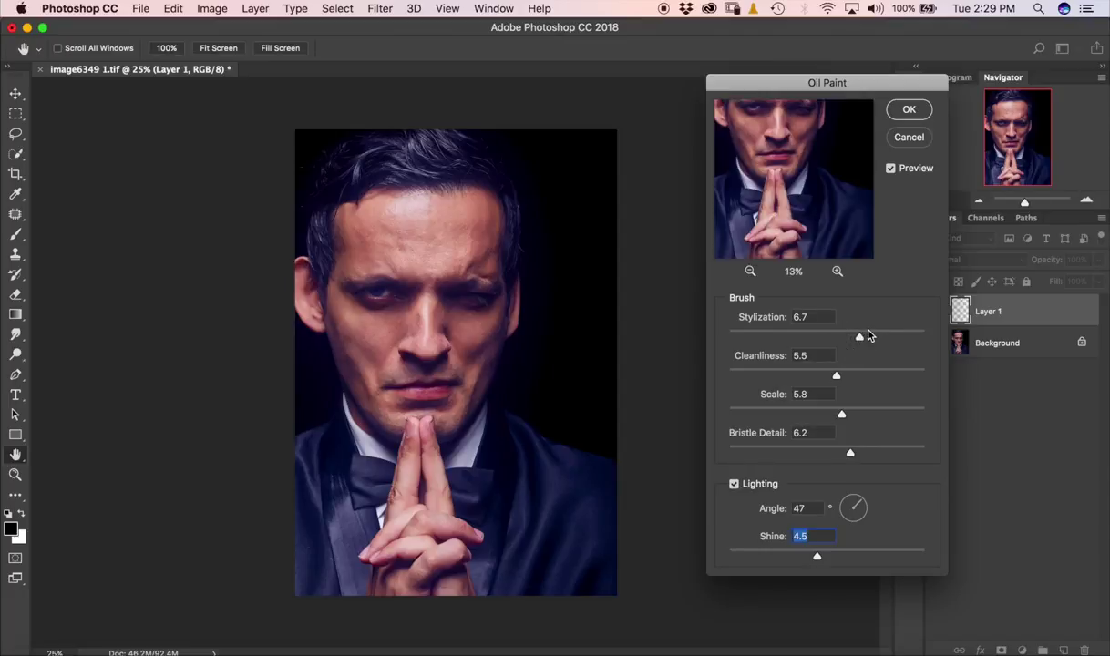
drag(861, 339, 868, 338)
drag(851, 457, 905, 454)
mouse_move(837, 375)
mouse_down()
mouse_move(854, 381)
mouse_move(866, 414)
mouse_up()
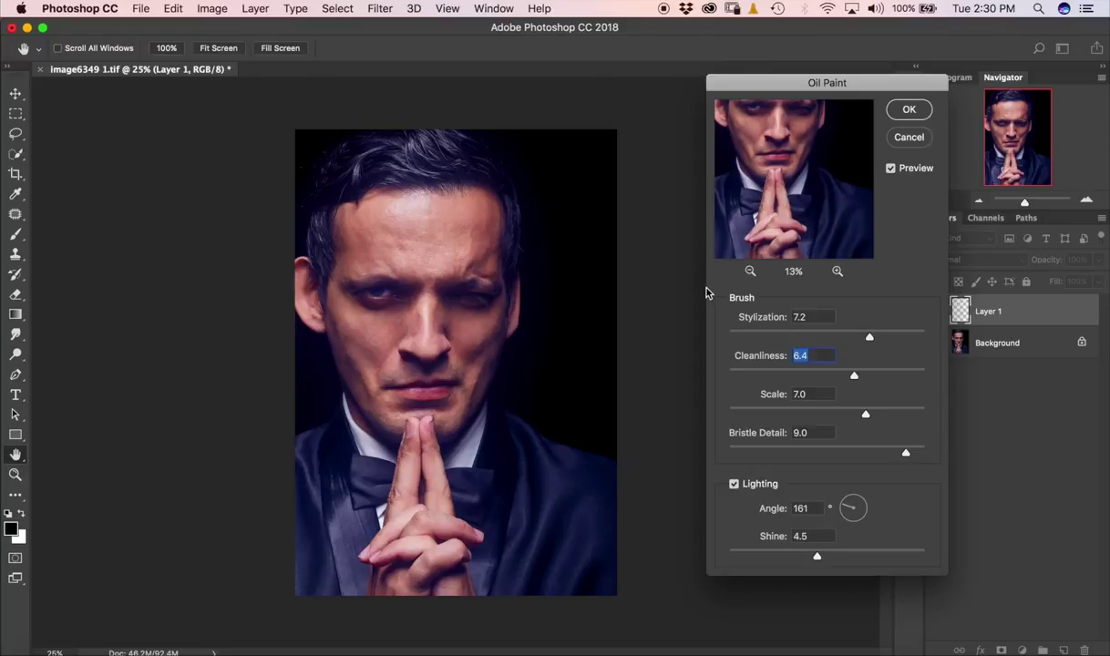
click(866, 415)
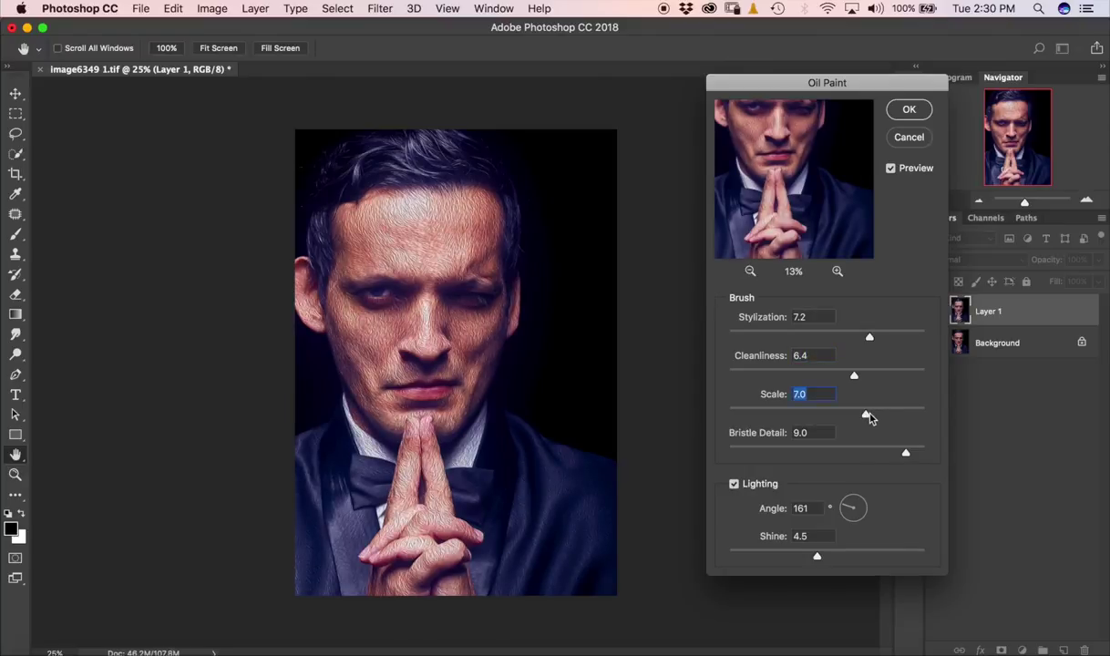
Apply Oil Paint with Scale 7.7, Cleanliness 3.7, Stylization 8.4 and Angle 59.
drag(866, 416, 879, 416)
drag(852, 376, 801, 383)
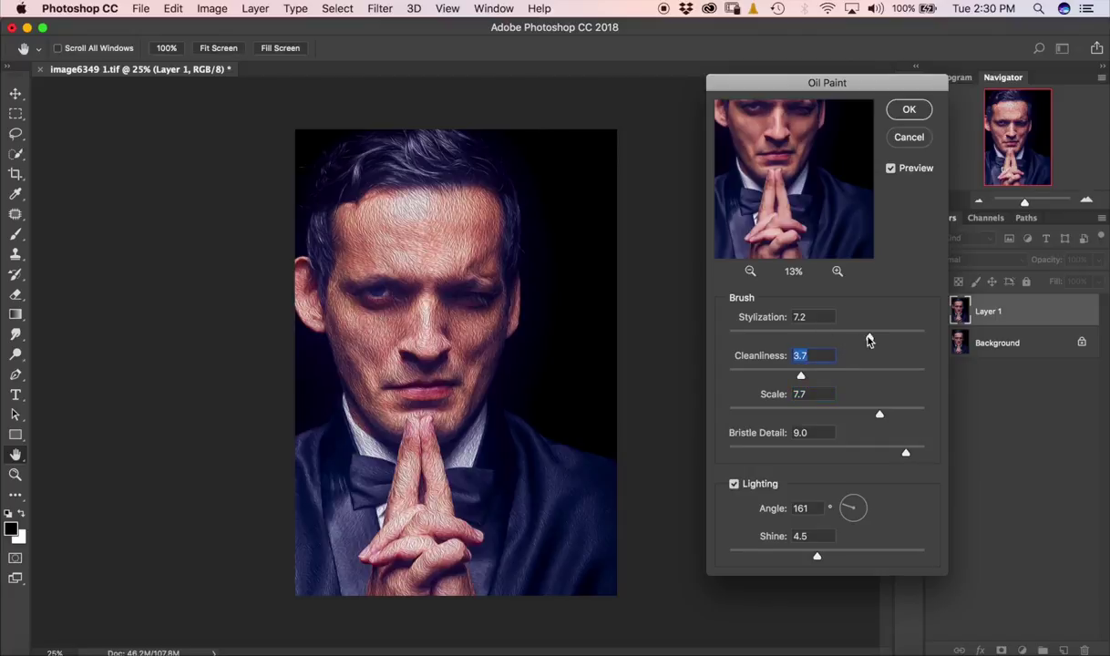
drag(869, 341, 894, 340)
drag(844, 507, 857, 501)
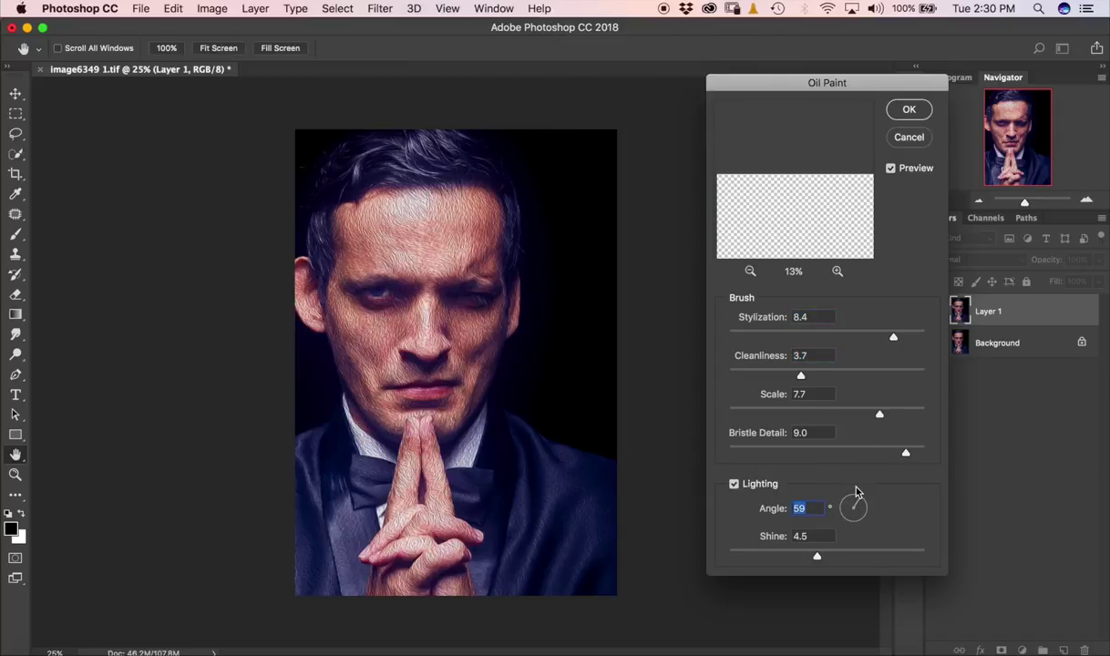
drag(818, 562, 802, 560)
click(908, 109)
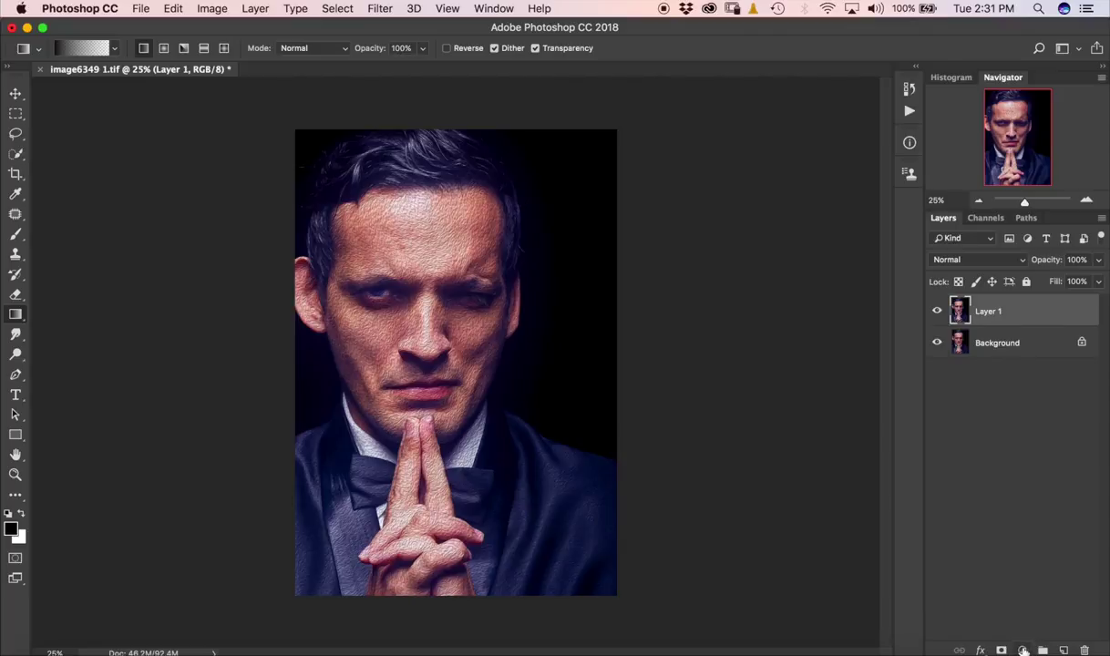
Add a layer mask to Layer 1 and set up a black brush at 14% opacity.
click(1022, 650)
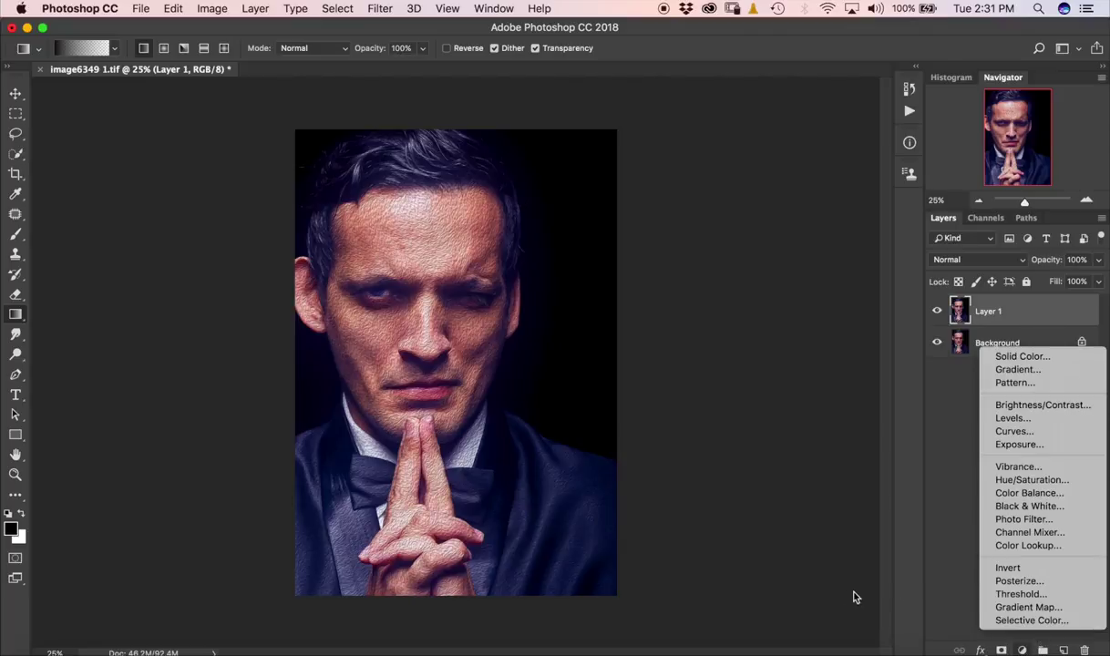
key(Escape)
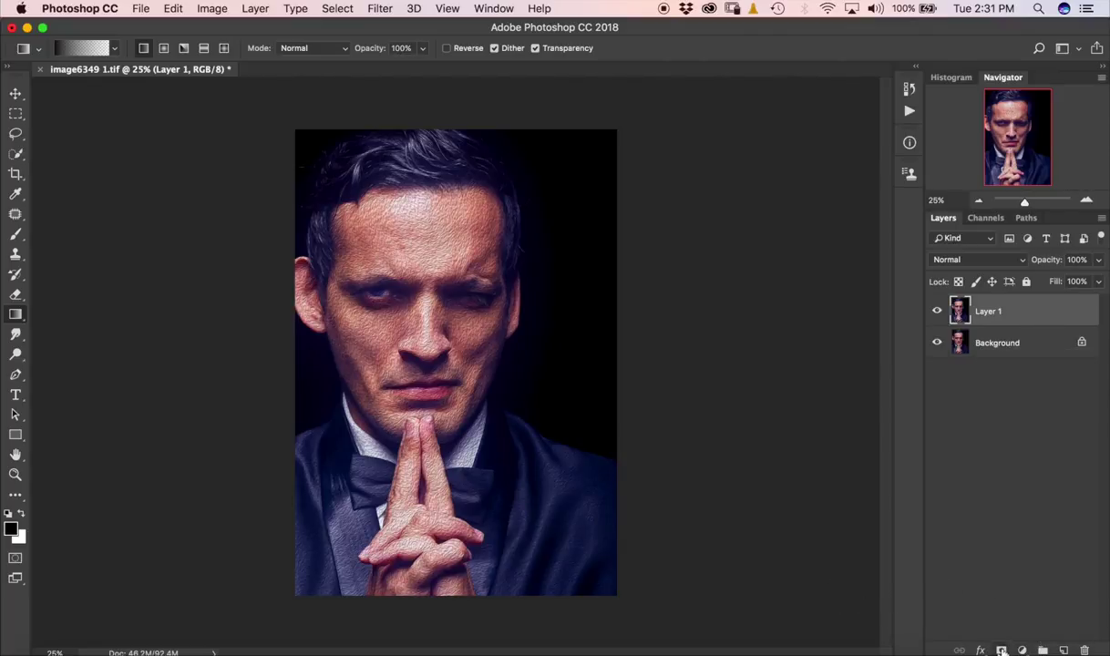
click(1001, 649)
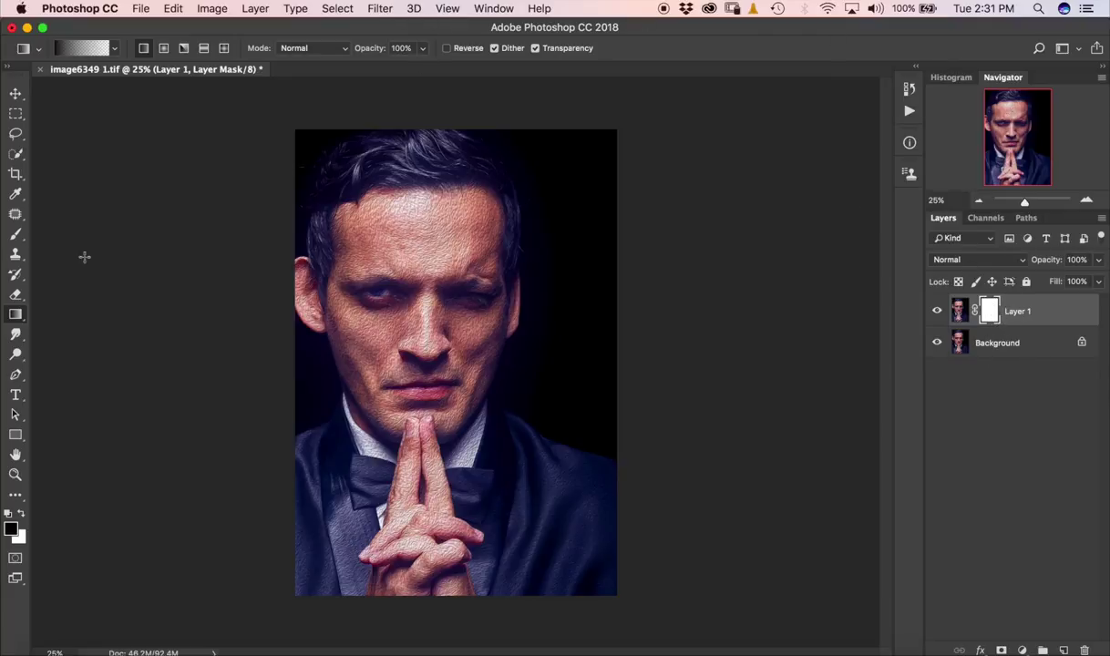
click(16, 234)
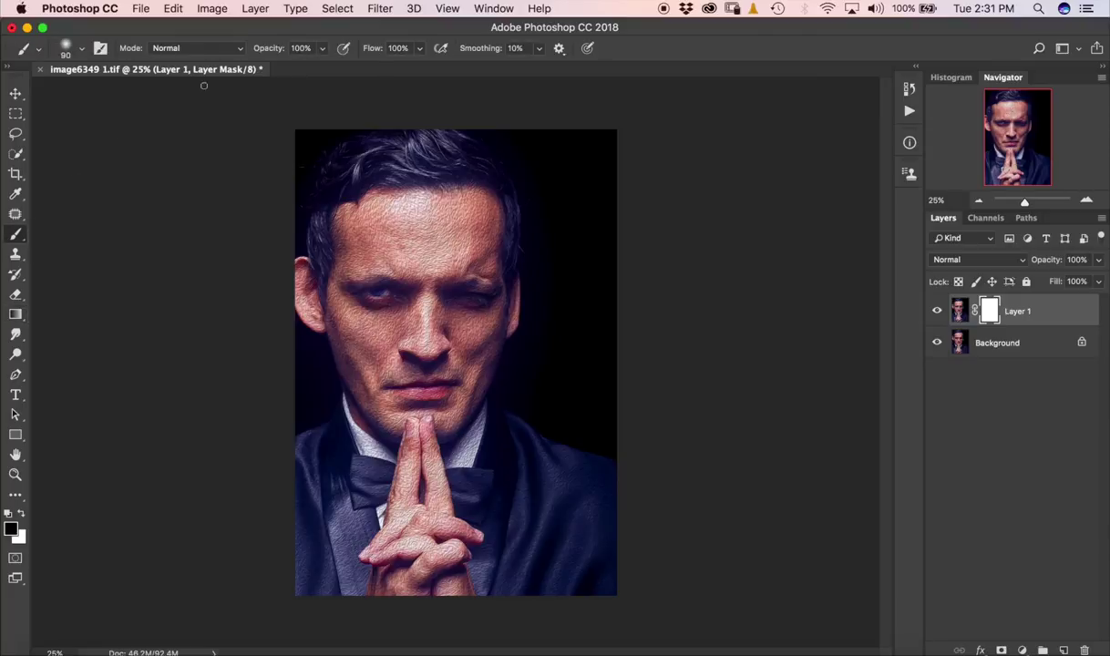
click(322, 48)
drag(317, 69, 261, 71)
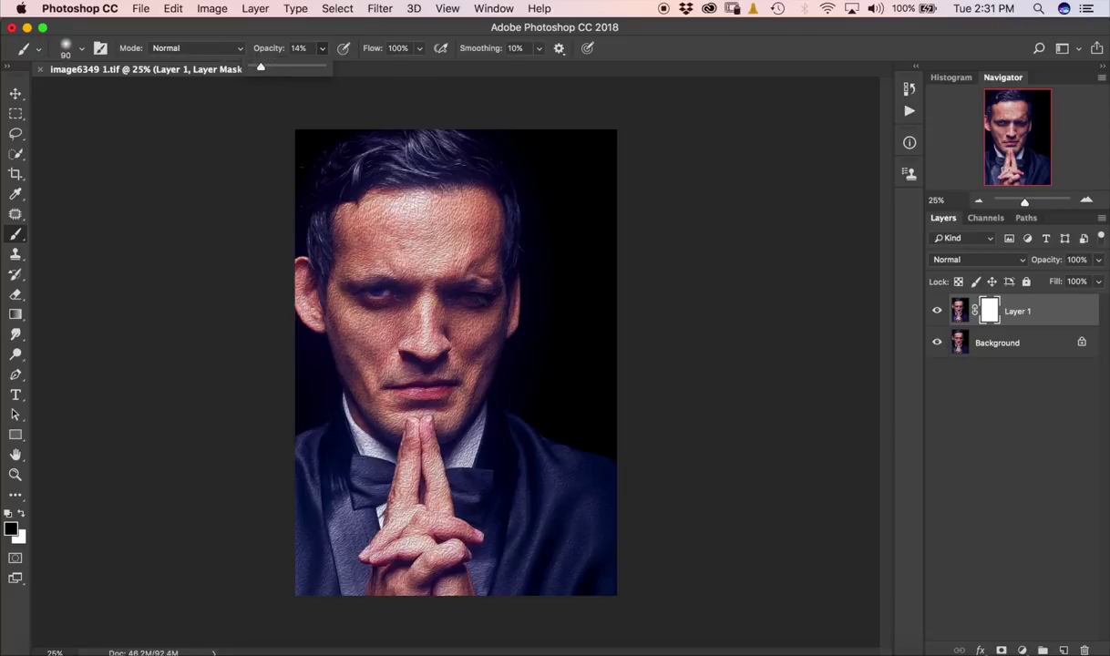
key(bracketright)
key(bracketright)
key(bracketright)
key(bracketright)
key(bracketright)
key(bracketright)
key(bracketright)
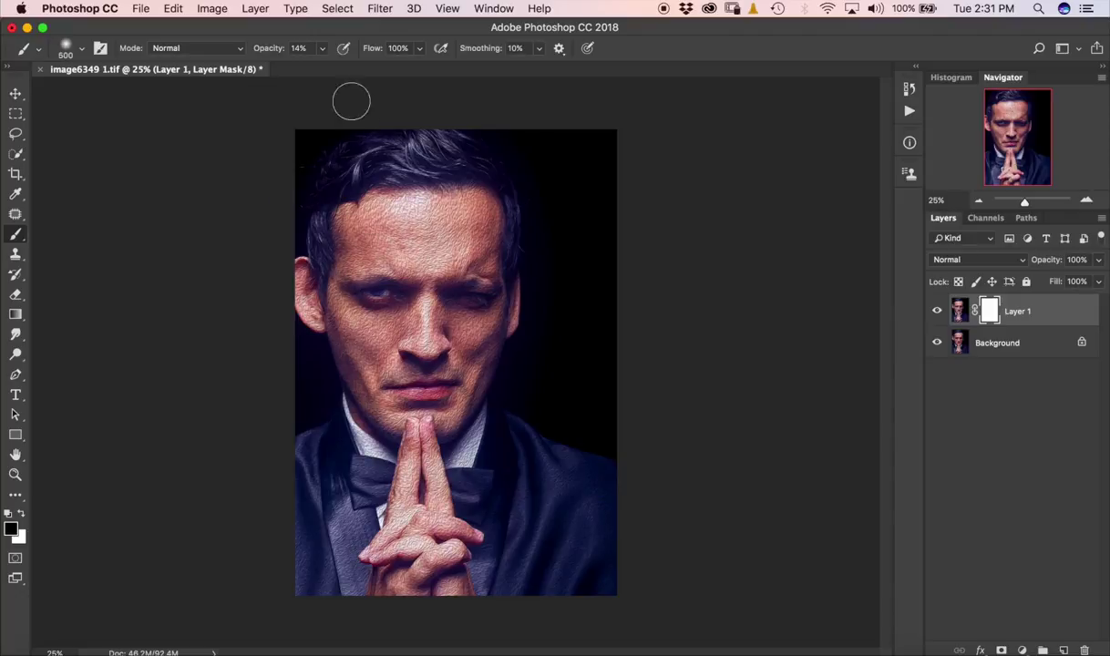
Paint the mask over the forehead, nose, right cheek, eye and upper lip.
mouse_move(409, 210)
mouse_down()
mouse_move(445, 233)
mouse_move(360, 223)
mouse_move(409, 248)
mouse_move(472, 210)
mouse_move(325, 297)
mouse_move(355, 310)
mouse_move(343, 315)
mouse_move(378, 317)
mouse_up()
key(bracketleft)
key(bracketleft)
mouse_move(421, 333)
mouse_down()
mouse_move(483, 319)
mouse_move(455, 355)
mouse_move(490, 309)
mouse_move(471, 389)
mouse_move(372, 399)
mouse_move(377, 332)
mouse_move(420, 323)
mouse_move(408, 193)
mouse_move(460, 207)
mouse_move(376, 238)
mouse_move(328, 228)
mouse_move(334, 315)
mouse_move(398, 454)
mouse_move(394, 549)
mouse_move(421, 492)
mouse_move(414, 451)
mouse_move(434, 451)
mouse_move(451, 587)
mouse_move(392, 547)
mouse_move(415, 481)
mouse_up()
mouse_move(474, 314)
mouse_down()
mouse_move(485, 332)
mouse_move(433, 309)
mouse_move(420, 349)
mouse_move(384, 310)
mouse_move(421, 266)
mouse_move(422, 235)
mouse_move(381, 193)
mouse_move(420, 230)
mouse_move(328, 288)
mouse_move(299, 278)
mouse_move(305, 301)
mouse_up()
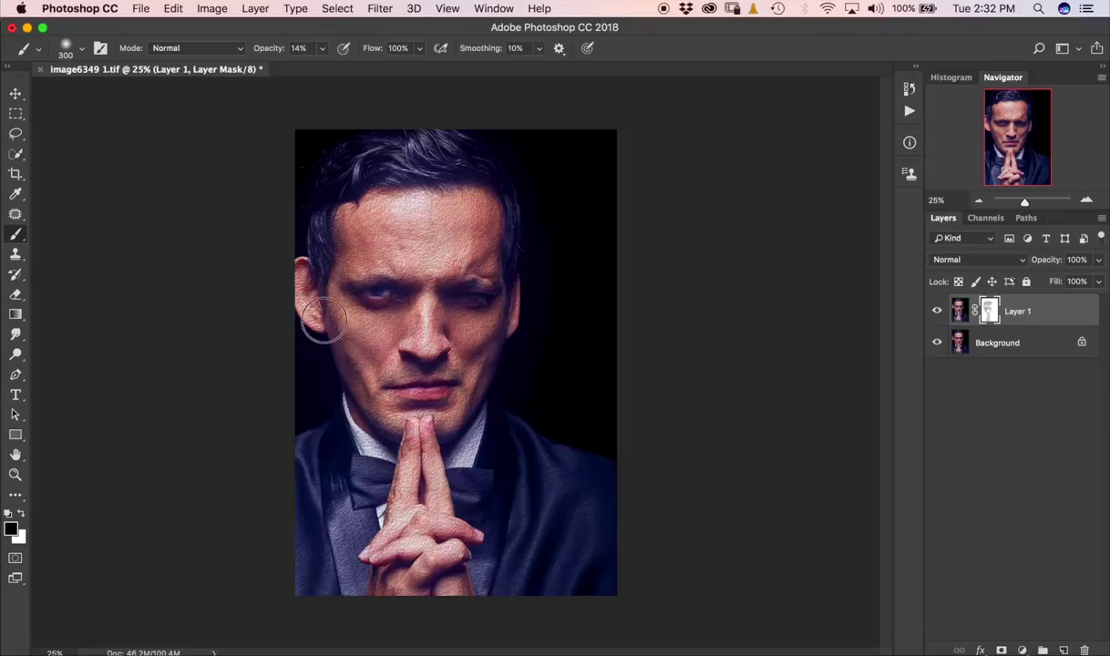
At 33% brush opacity, paint the mask over the ear, hands, forehead, cheek, chin and neck.
click(323, 50)
drag(322, 69, 334, 68)
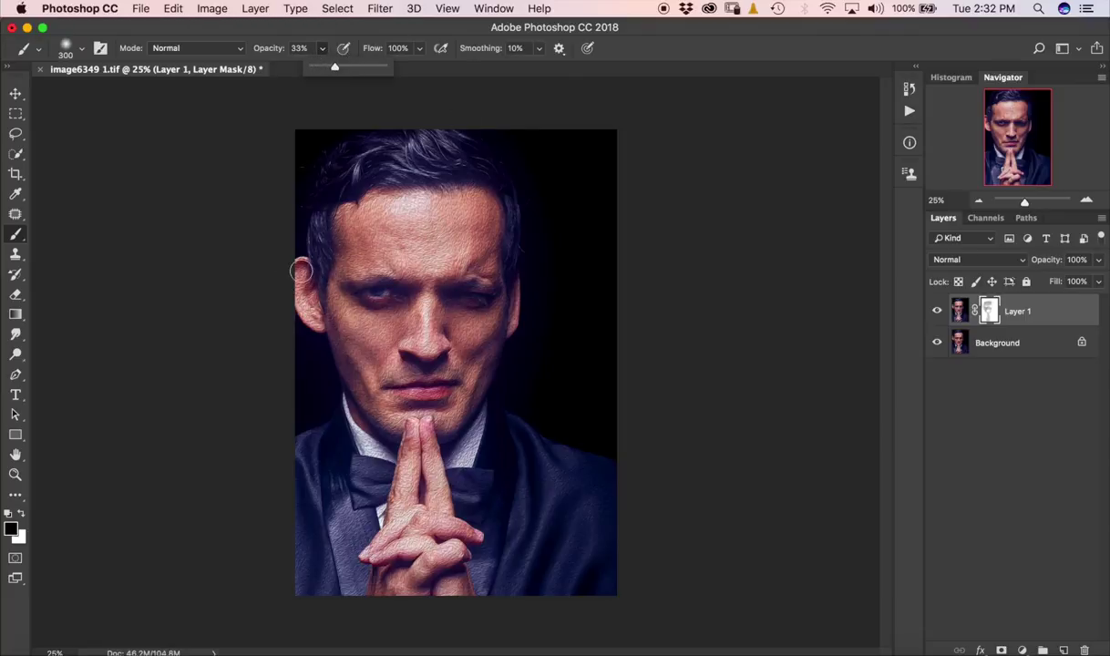
mouse_move(297, 251)
mouse_down()
mouse_move(311, 308)
mouse_move(305, 280)
mouse_up()
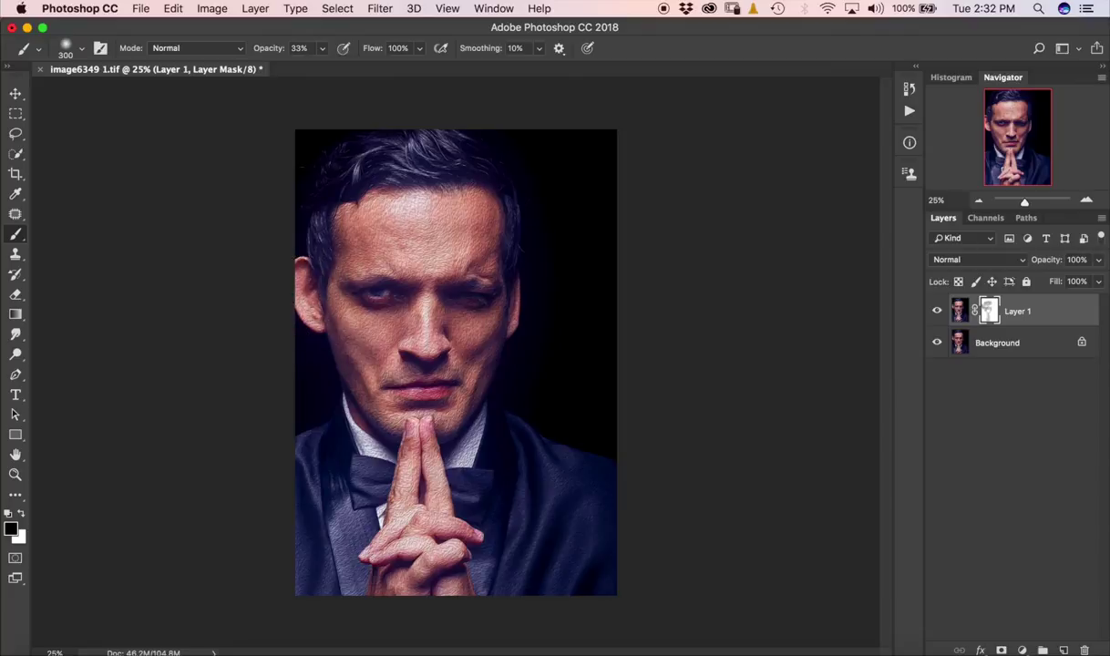
mouse_move(396, 447)
mouse_down()
mouse_move(446, 540)
mouse_move(388, 542)
mouse_move(423, 499)
mouse_up()
mouse_move(391, 238)
mouse_down()
mouse_move(368, 227)
mouse_move(483, 330)
mouse_move(466, 396)
mouse_up()
mouse_move(466, 396)
mouse_down()
mouse_move(489, 287)
mouse_move(521, 287)
mouse_up()
mouse_move(495, 443)
mouse_down()
mouse_move(335, 410)
mouse_move(300, 567)
mouse_move(529, 491)
mouse_move(578, 490)
mouse_move(587, 515)
mouse_move(525, 544)
mouse_move(545, 528)
mouse_move(582, 590)
mouse_move(607, 584)
mouse_up()
click(15, 334)
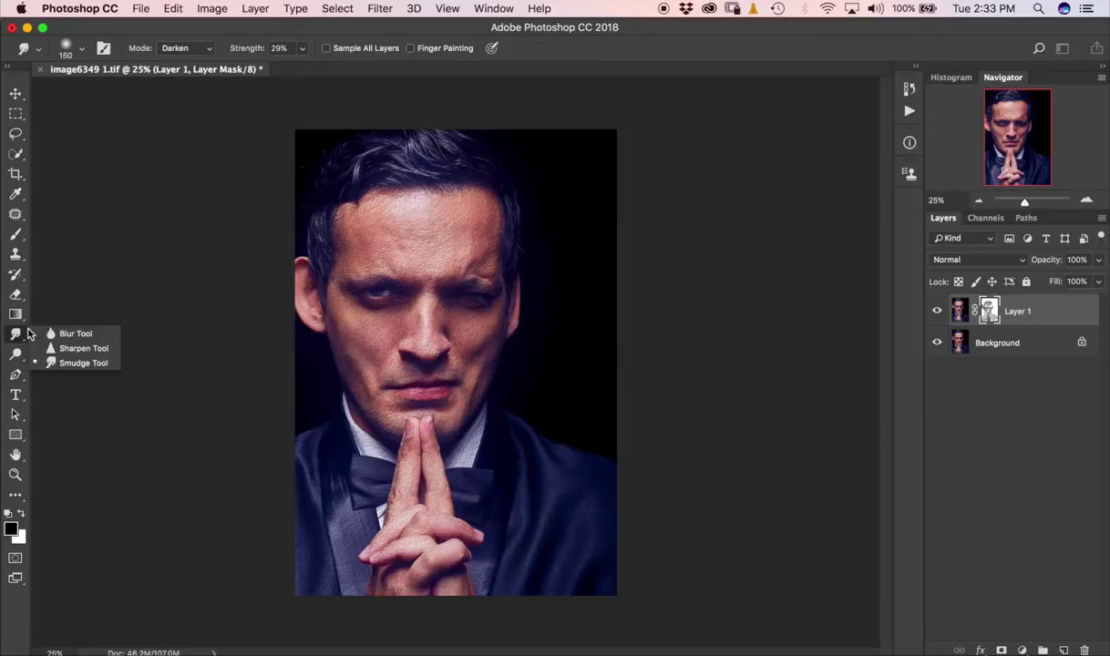
Smudge the mask over the forehead and clasped hands in Lighten mode at 36% strength.
click(73, 365)
key(x)
click(187, 47)
click(182, 55)
click(301, 47)
drag(298, 68, 304, 68)
drag(407, 213, 387, 202)
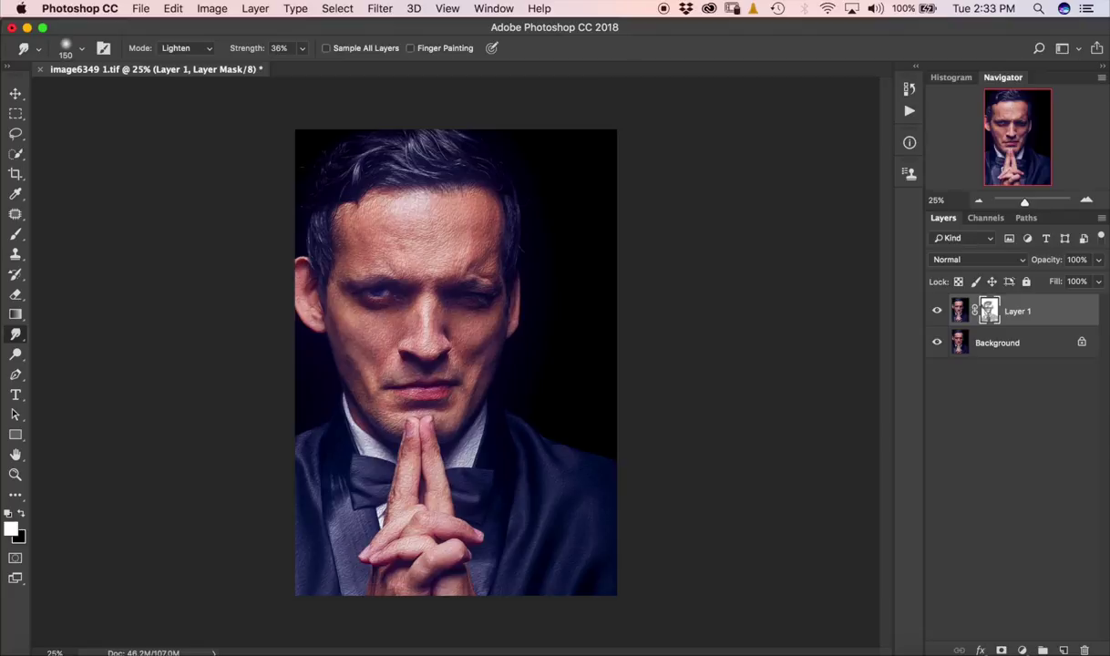
drag(406, 488, 418, 548)
Switch the Smudge mode to Darken, then back to Normal.
click(201, 47)
click(198, 40)
click(194, 48)
click(183, 23)
scroll(394, 313, up, 2)
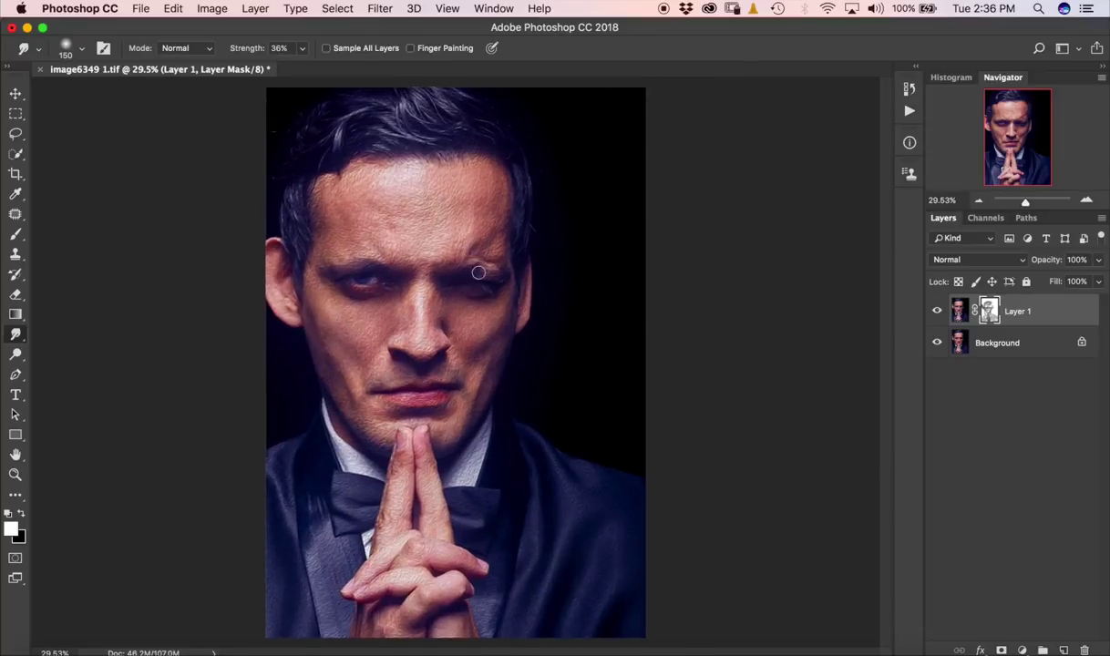
Merge visible layers into Layer 2, then in Camera Raw darken shadows, add contrast and brighten whites.
key(ctrl+shift+alt+e)
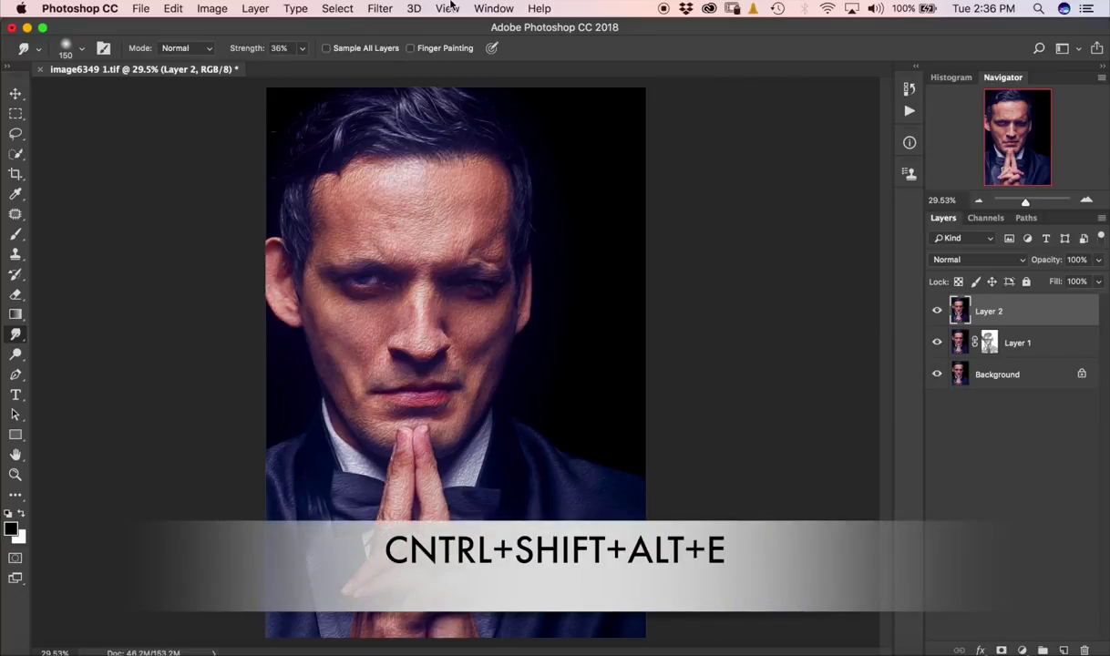
click(380, 9)
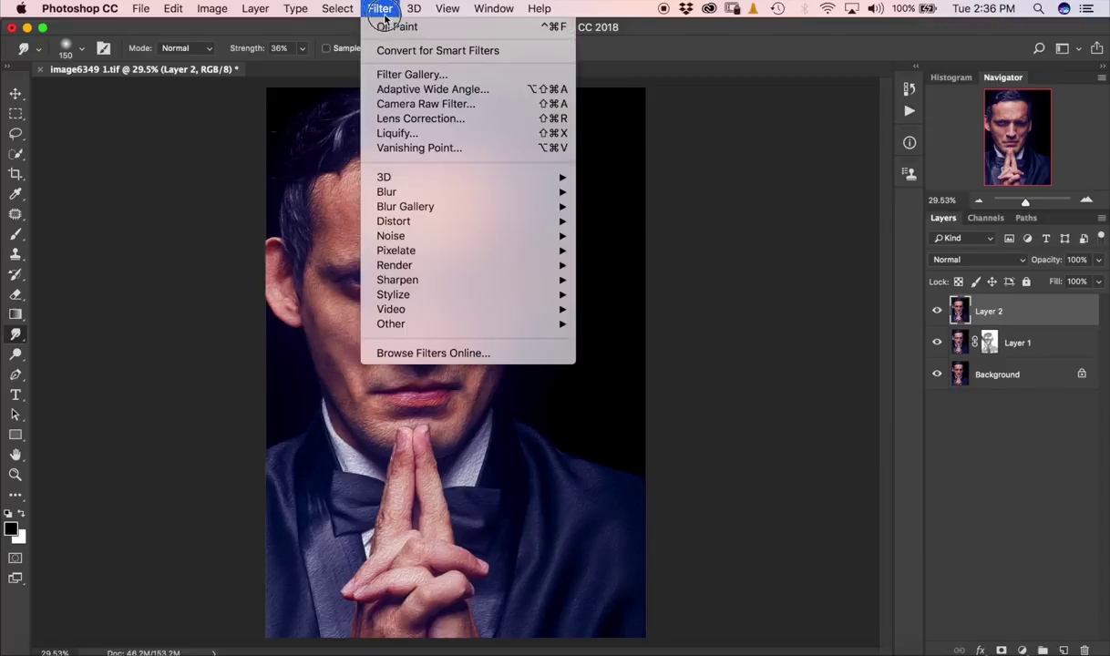
click(421, 106)
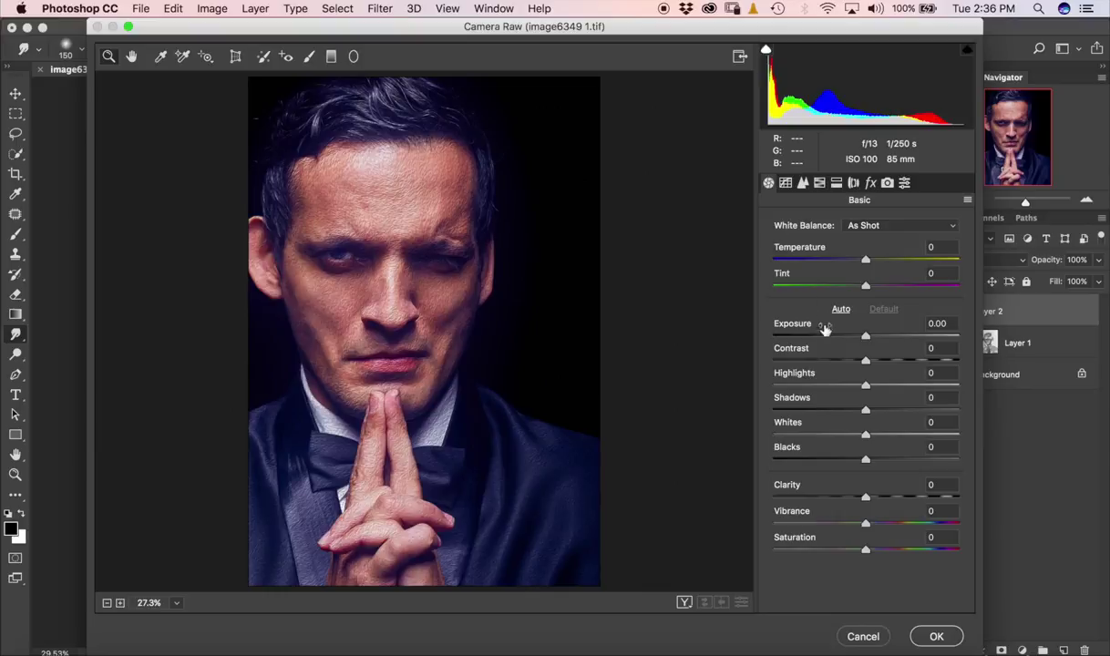
drag(866, 412, 835, 411)
mouse_move(866, 361)
mouse_down()
mouse_move(883, 361)
mouse_move(872, 361)
mouse_move(884, 385)
mouse_up()
mouse_move(861, 439)
mouse_down()
mouse_move(892, 440)
mouse_move(856, 460)
mouse_move(888, 497)
mouse_up()
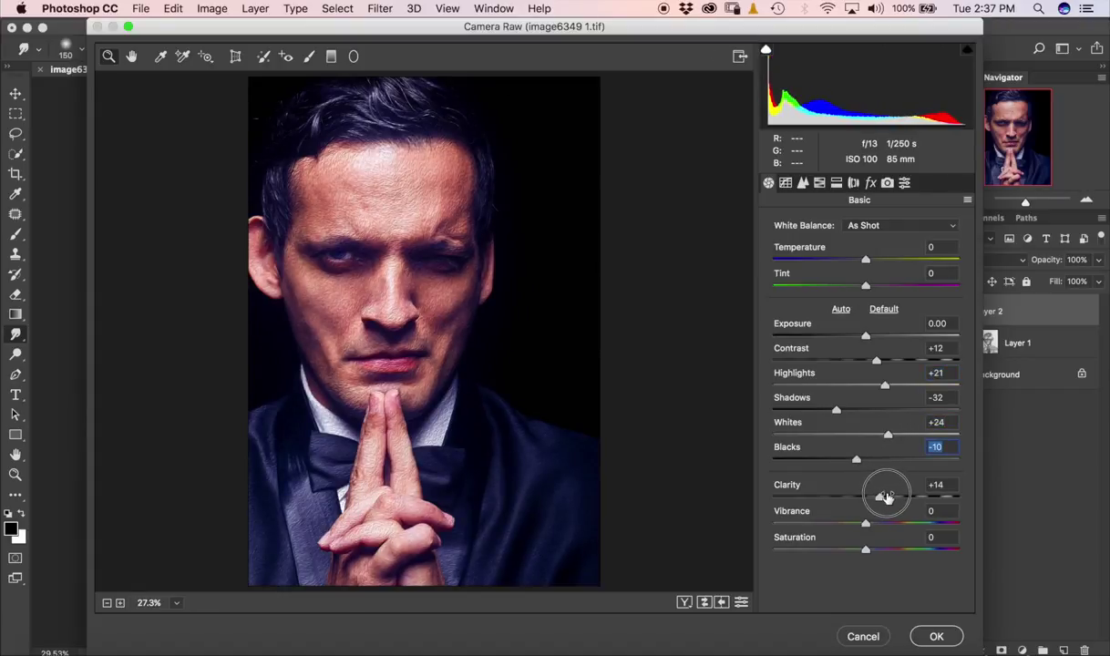
Set Camera Raw Temperature +2, Vibrance −3 and Saturation +3, and apply it.
click(865, 263)
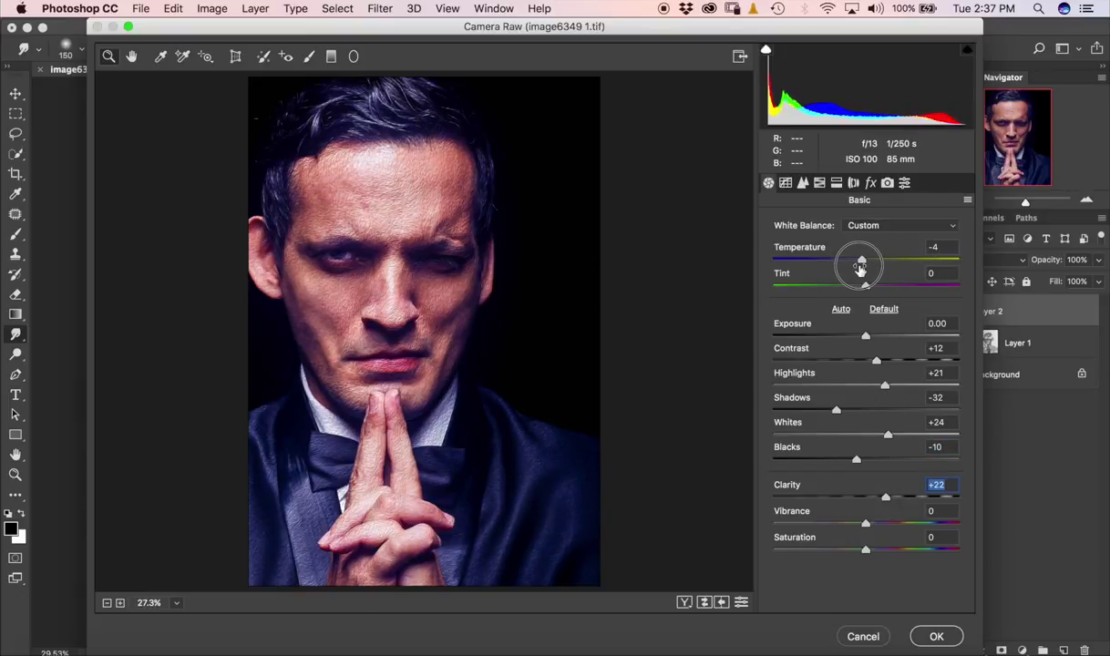
drag(866, 264, 869, 262)
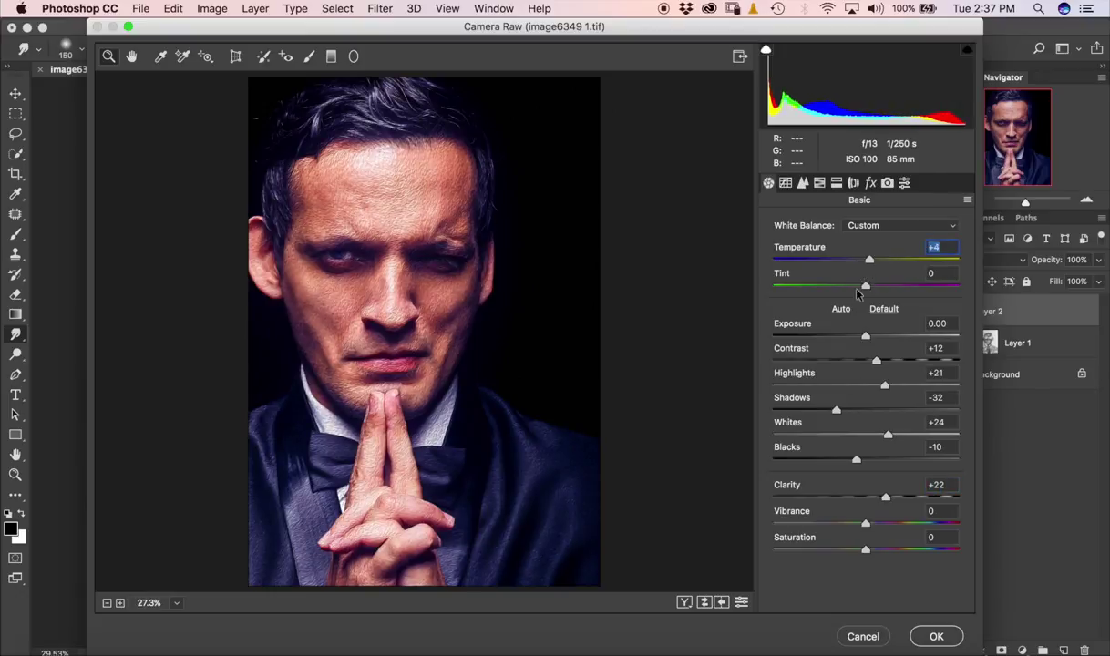
drag(866, 550, 861, 522)
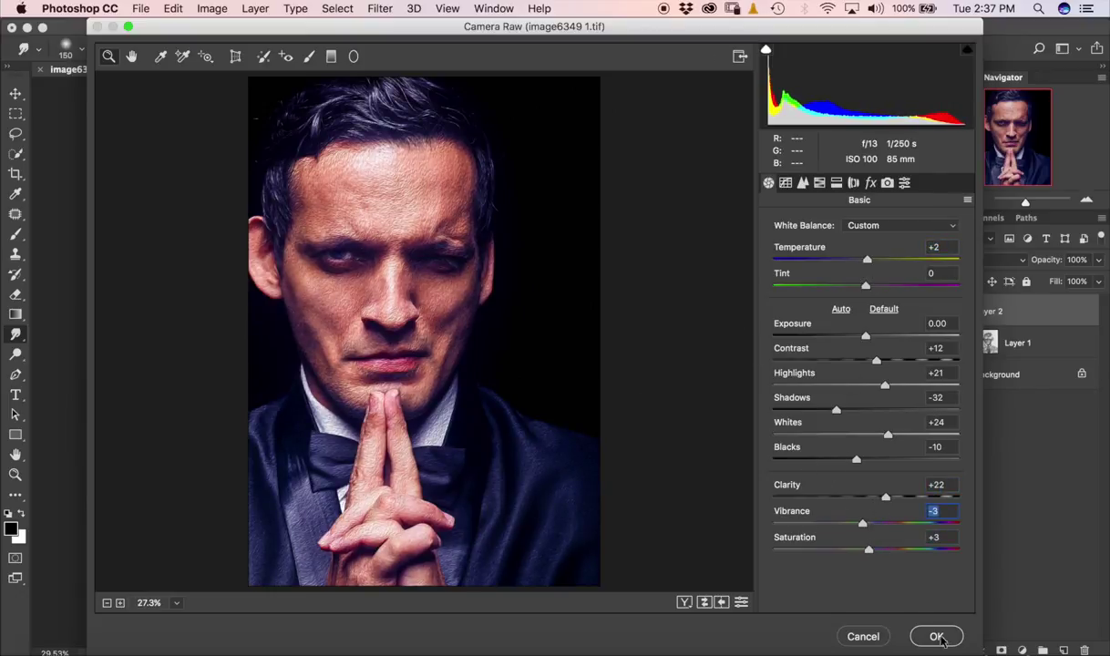
click(938, 636)
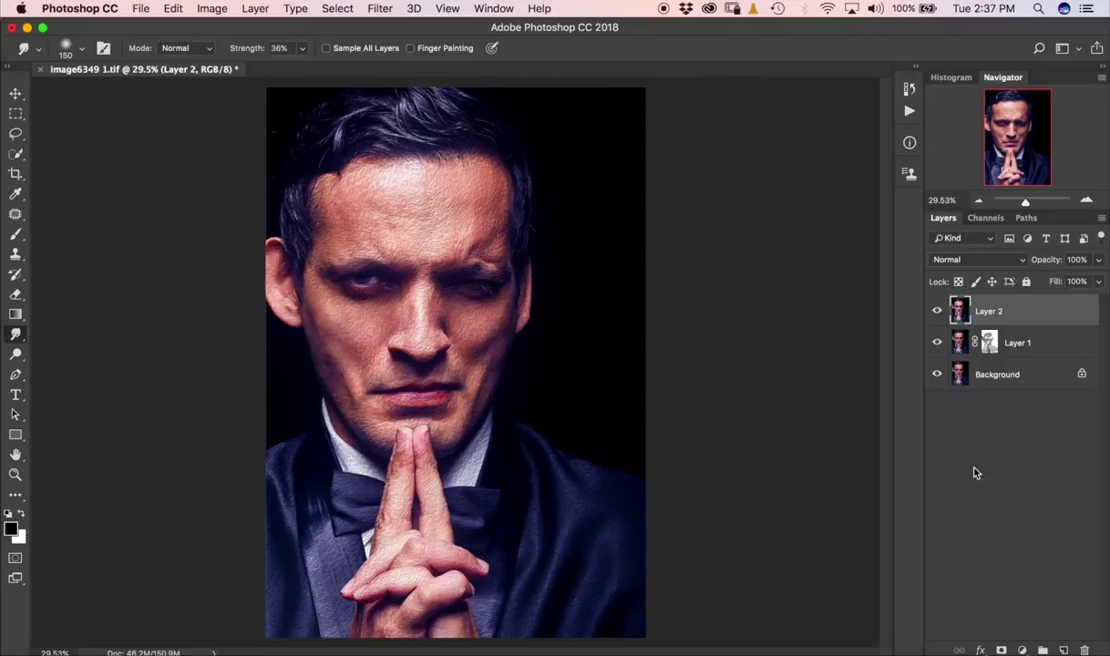
click(1021, 650)
Add a Selective Color layer and reduce magenta and black in the Whites.
click(1022, 625)
click(818, 264)
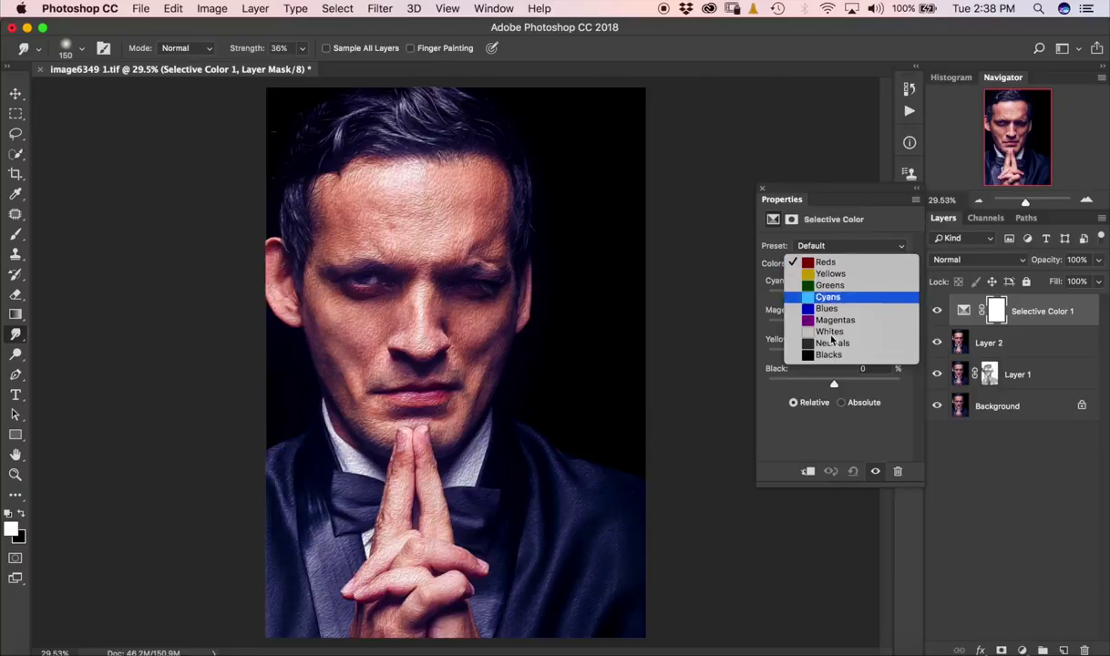
click(834, 332)
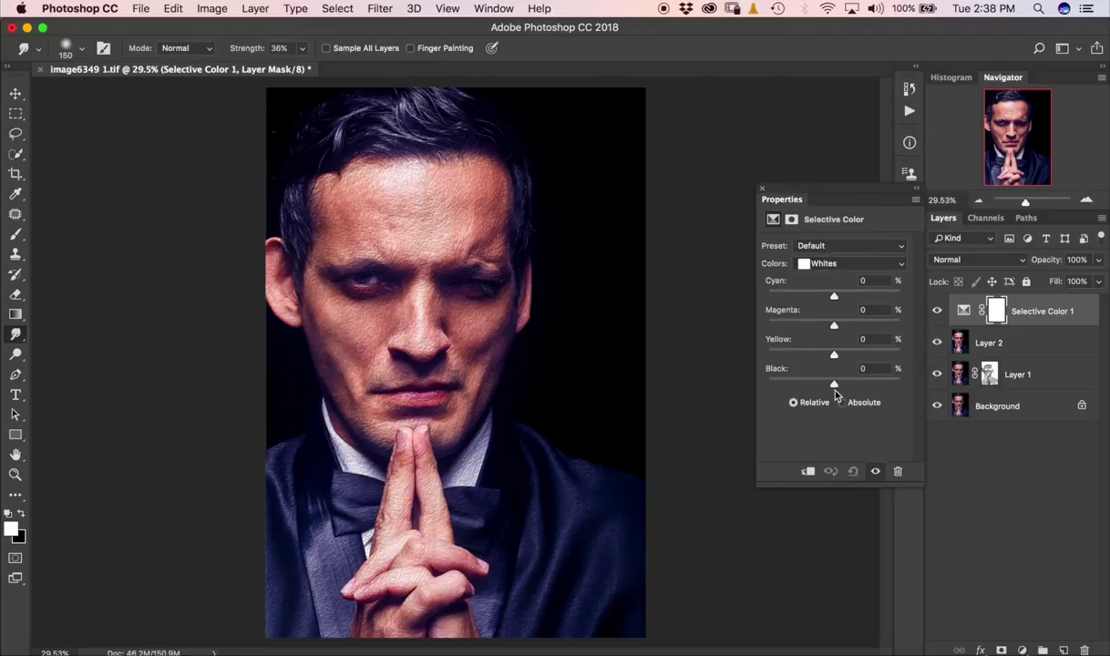
drag(833, 383, 820, 402)
mouse_move(834, 325)
mouse_down()
mouse_move(855, 324)
mouse_move(823, 334)
mouse_up()
Set the Selective Color Blacks to Cyan −3, Yellow −5, Black +6.
click(837, 265)
click(837, 264)
click(837, 264)
click(837, 265)
click(837, 265)
click(831, 286)
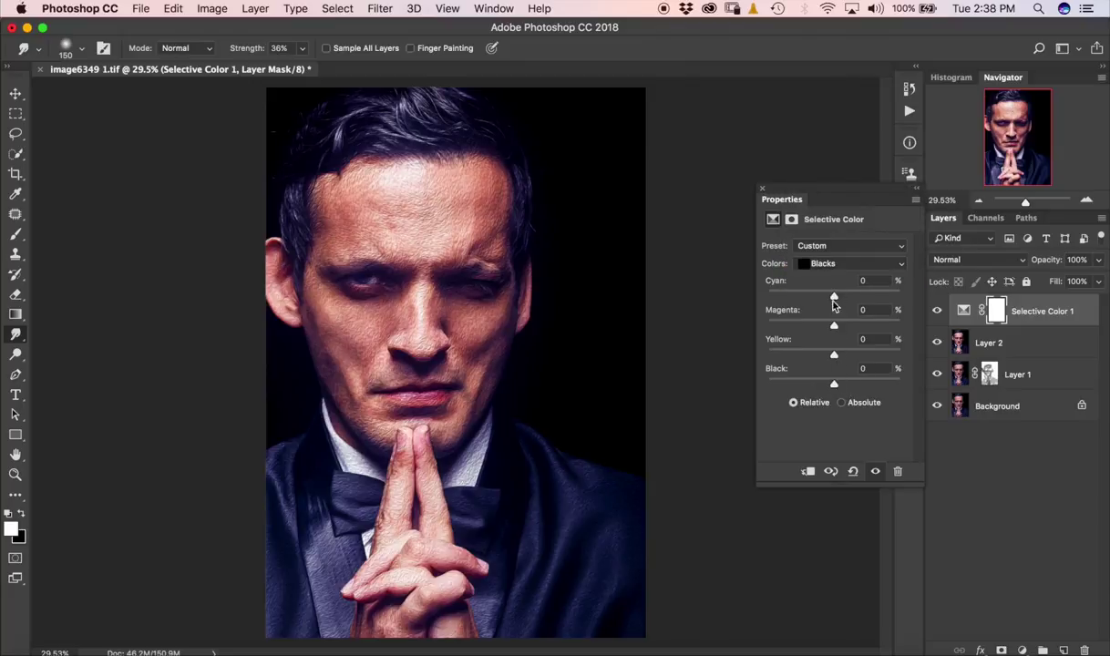
drag(836, 298, 830, 333)
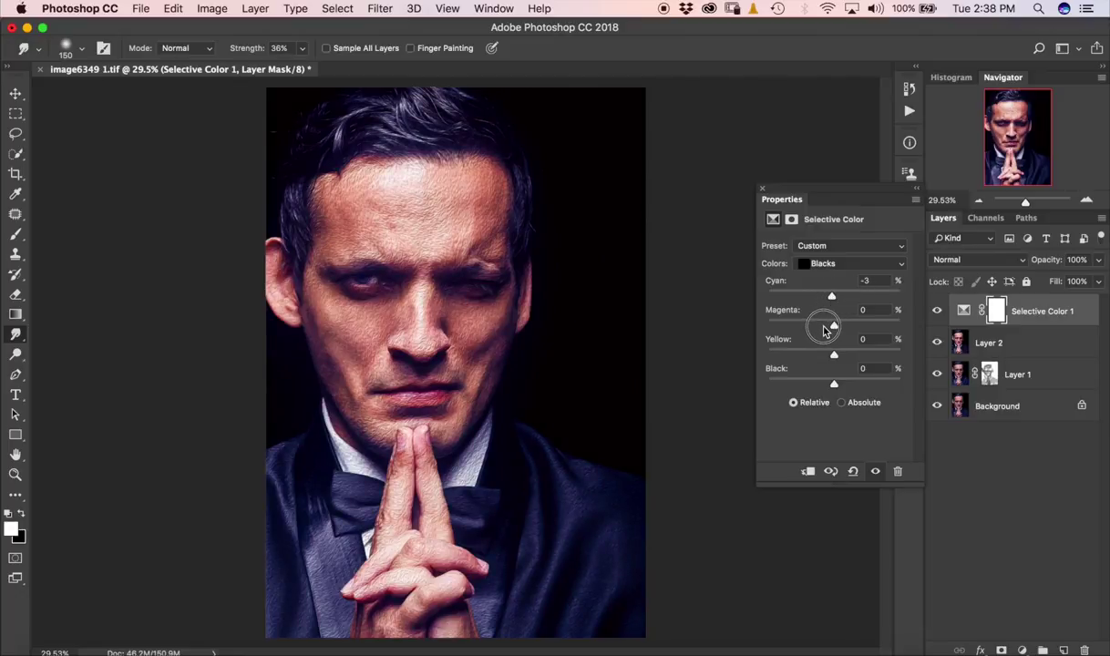
click(833, 356)
mouse_move(833, 355)
mouse_down()
mouse_move(844, 355)
mouse_move(829, 361)
mouse_move(844, 387)
mouse_up()
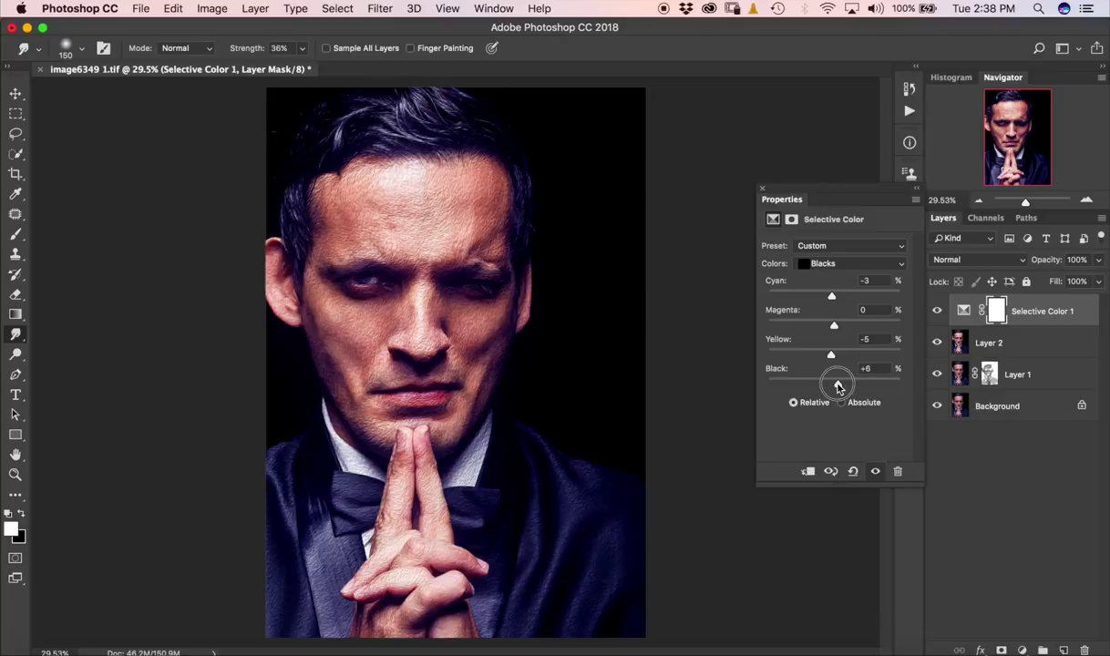
drag(844, 387, 840, 386)
click(1021, 649)
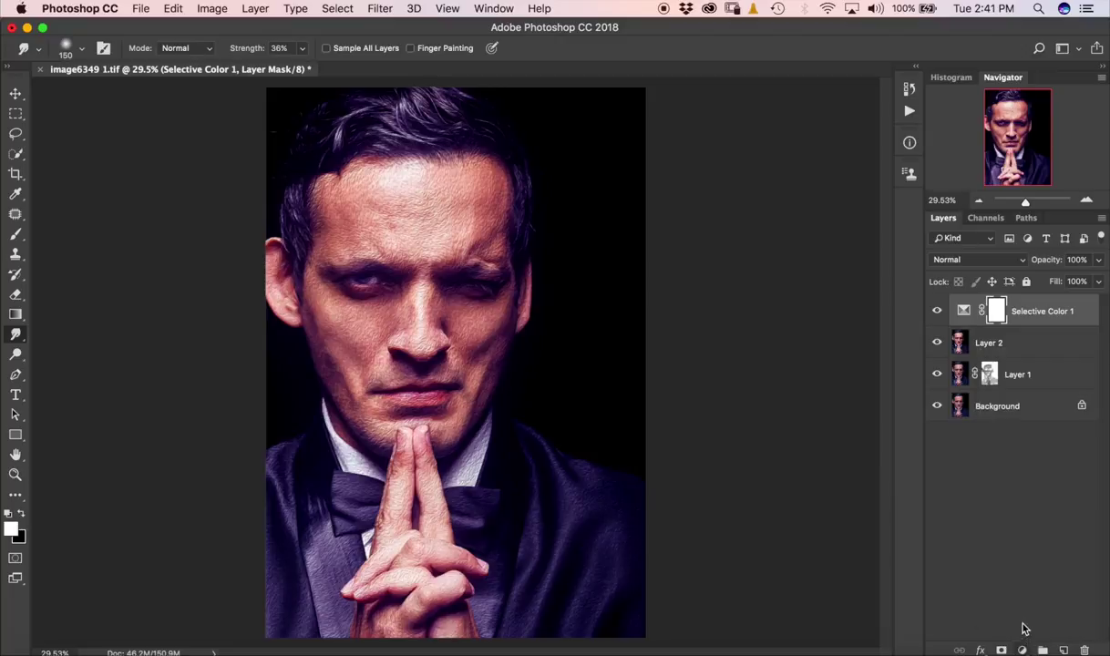
click(1021, 650)
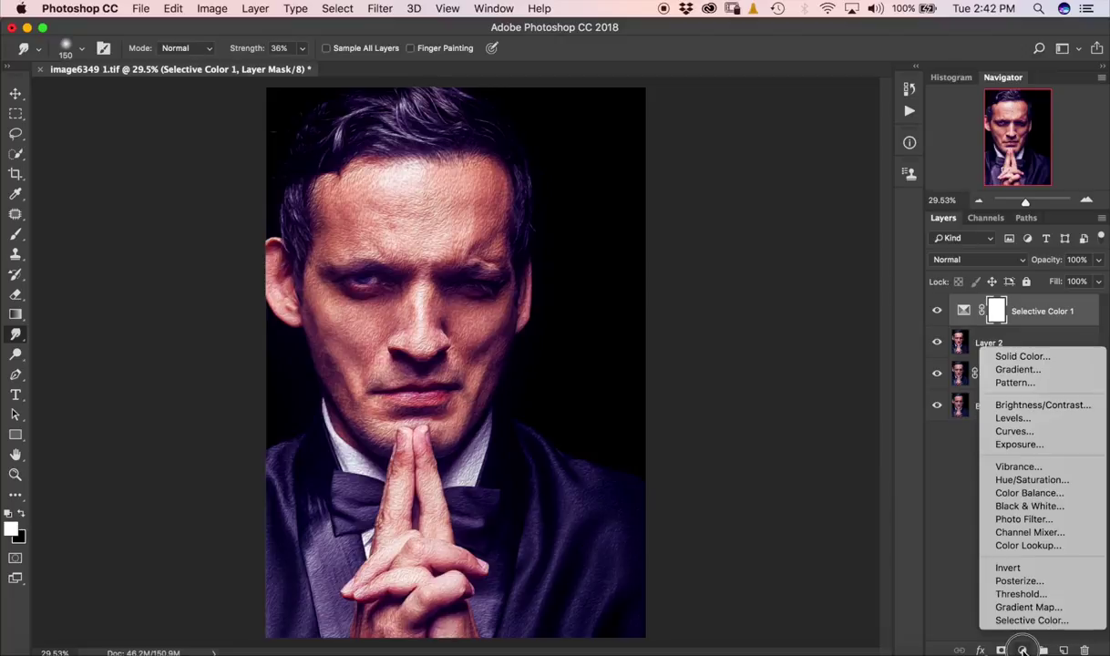
Add a Color Balance layer with Midtones Red +5 and Shadows Green +3, Blue +5.
click(1012, 493)
drag(813, 282, 813, 331)
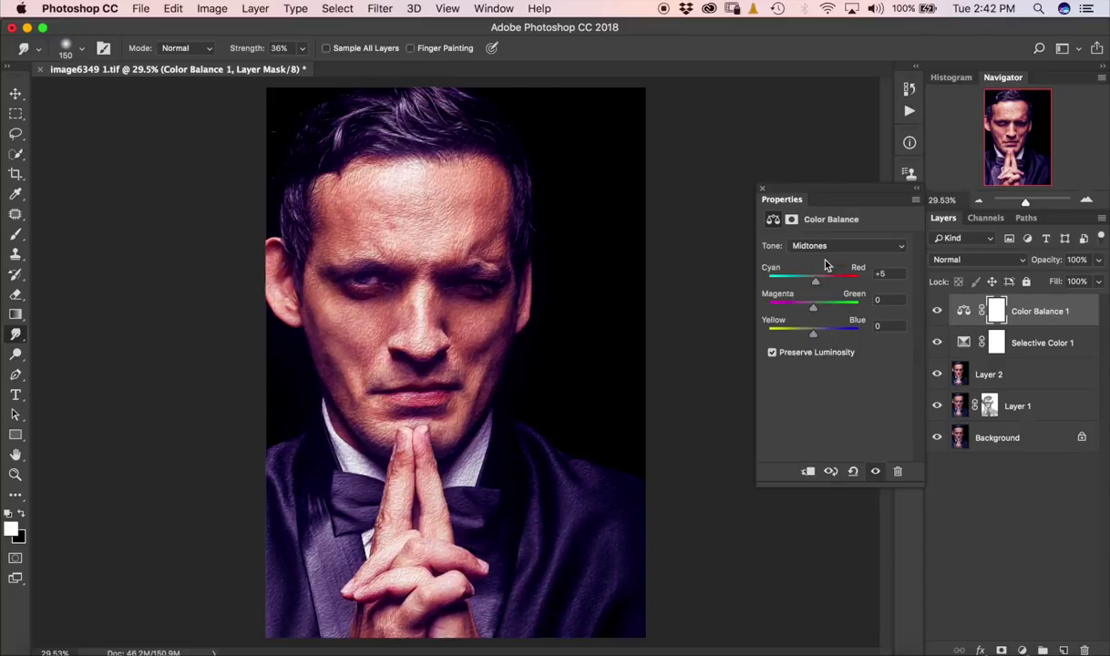
click(842, 245)
click(806, 232)
drag(816, 280, 817, 289)
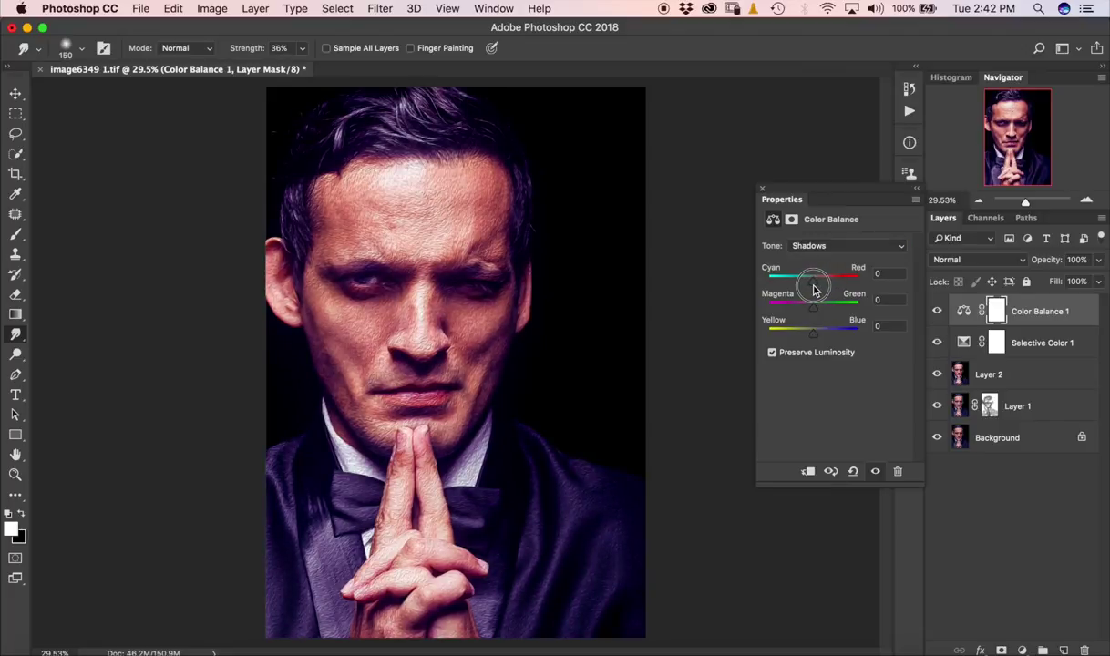
drag(812, 306, 814, 333)
click(762, 193)
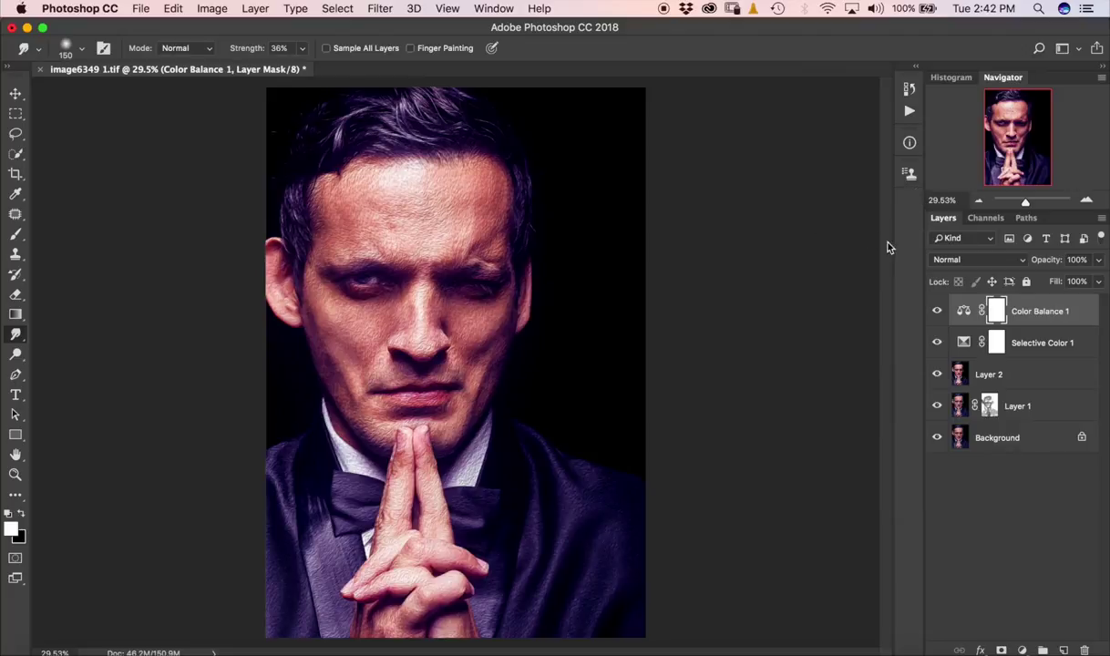
click(1023, 648)
key(Escape)
click(1022, 649)
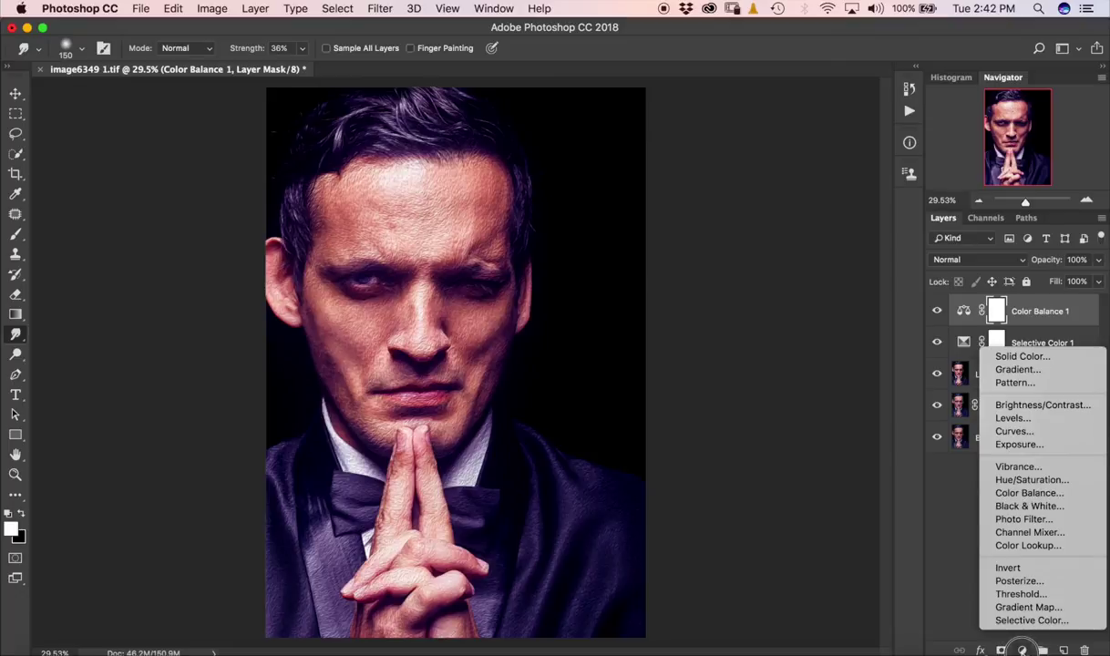
Add a Curves layer and lower a sampled midtone point from 142 to 133.
click(1000, 432)
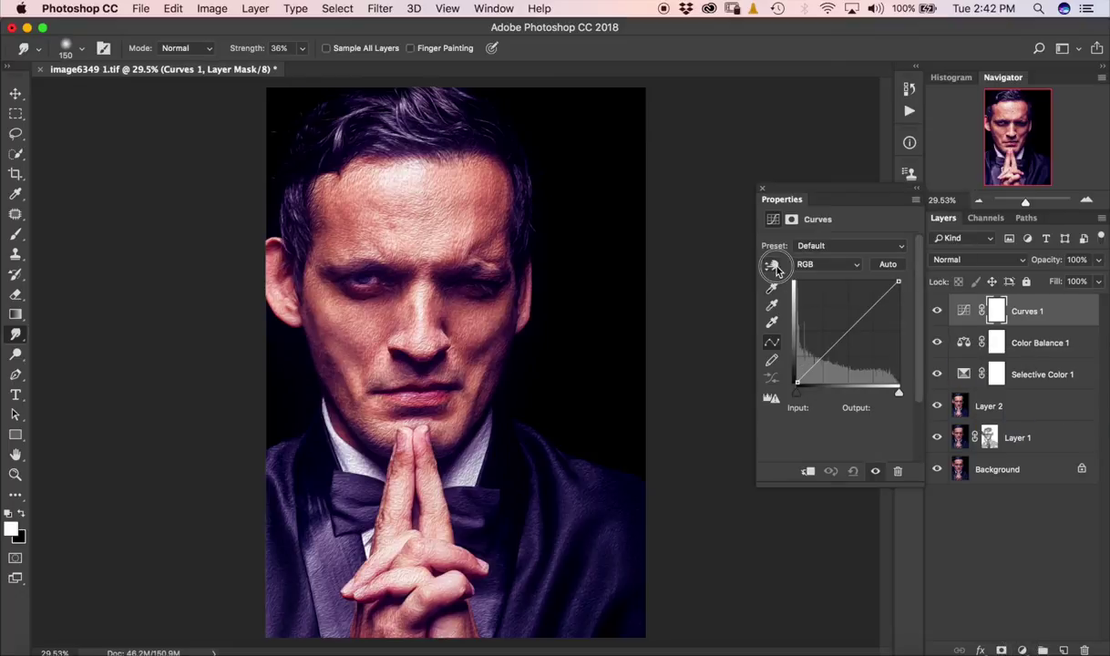
click(771, 266)
click(376, 168)
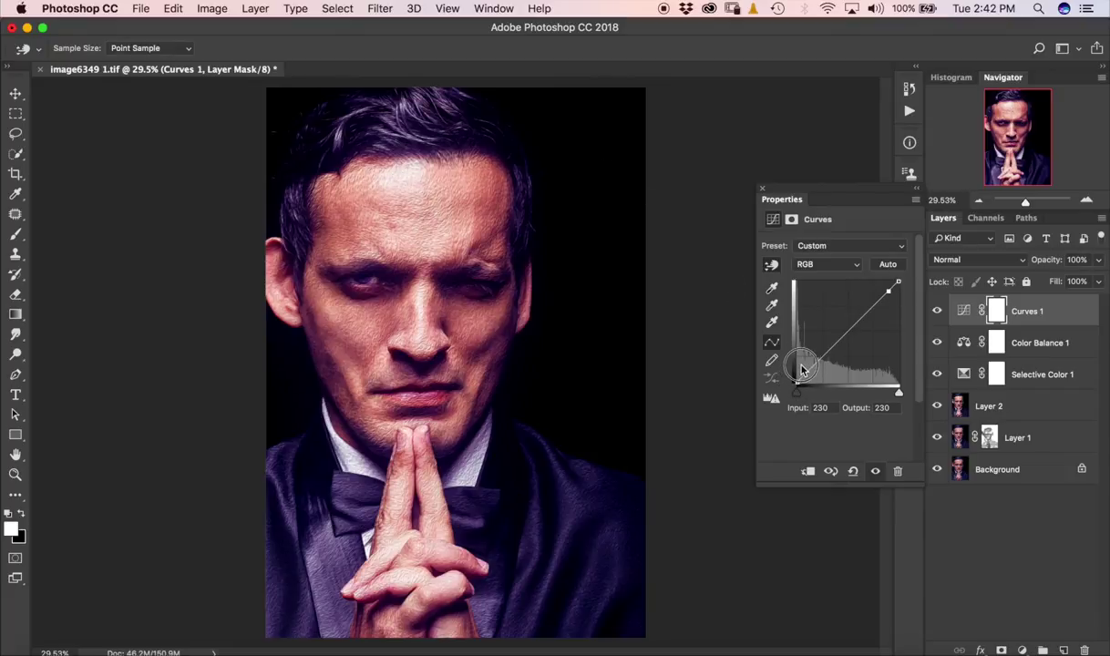
drag(844, 337, 854, 329)
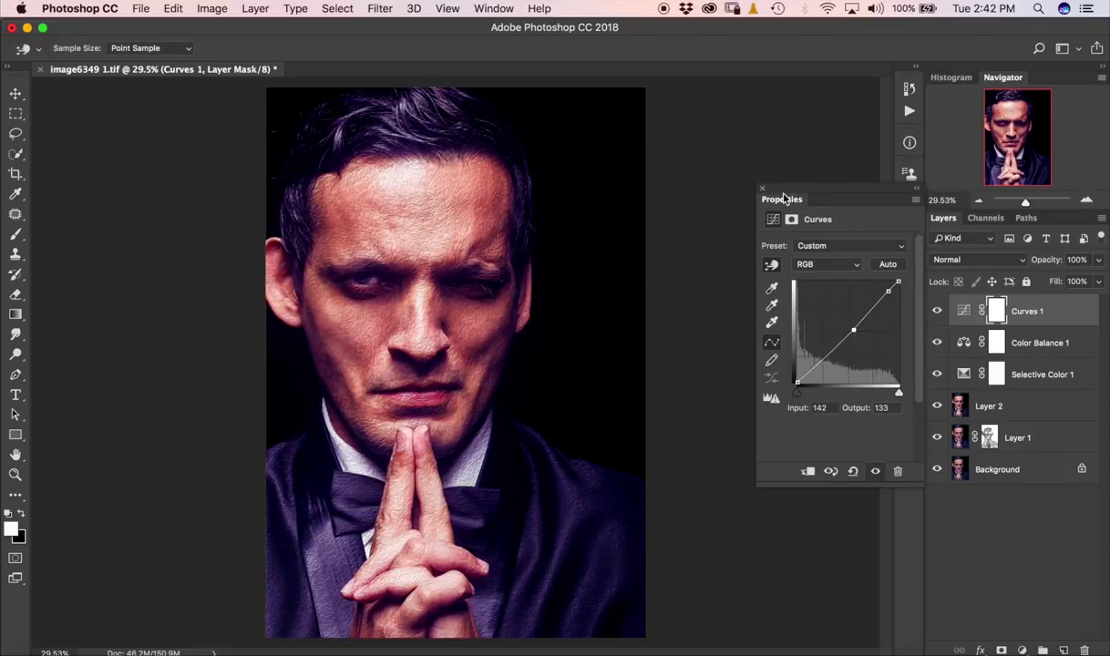
click(763, 192)
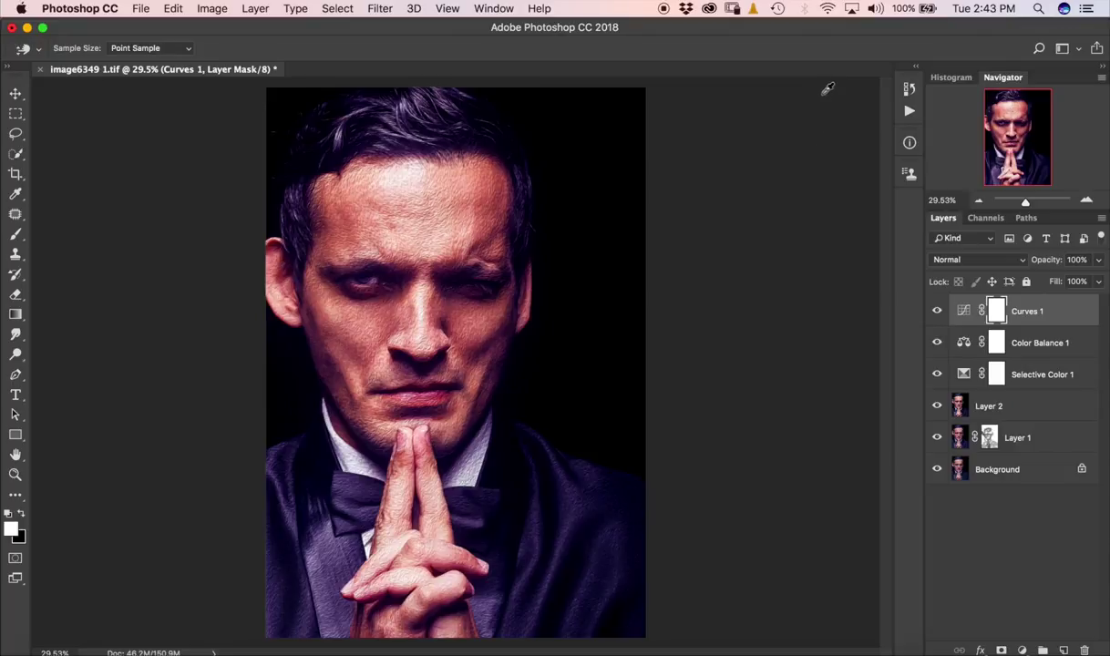
Select all layers above Background and group them into Group 1.
click(346, 10)
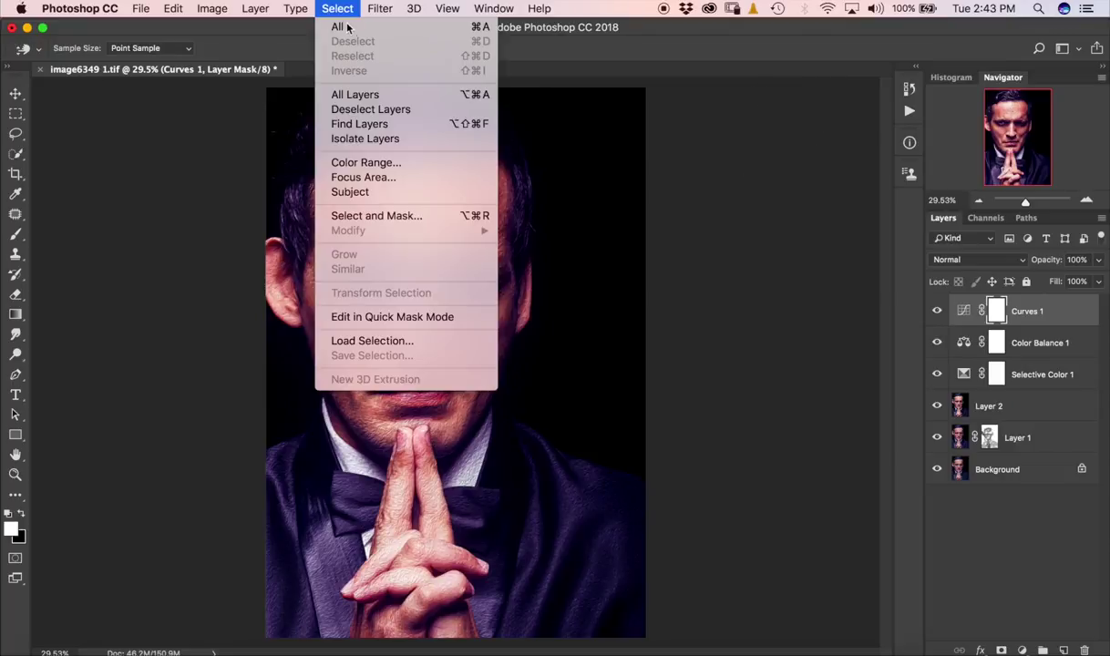
click(364, 96)
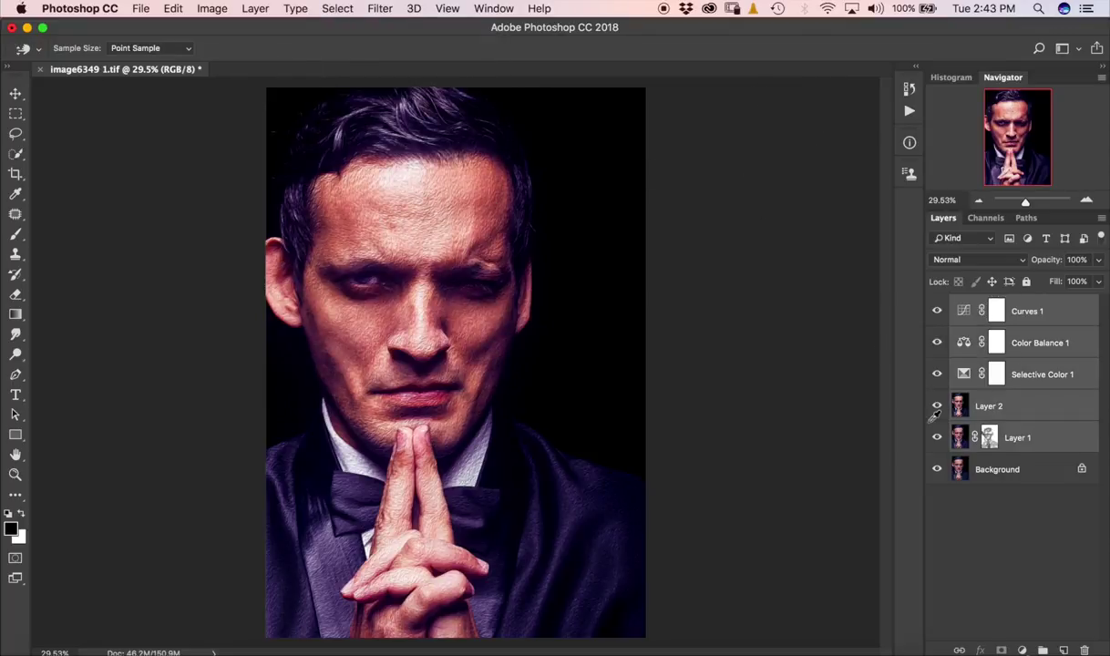
click(1042, 649)
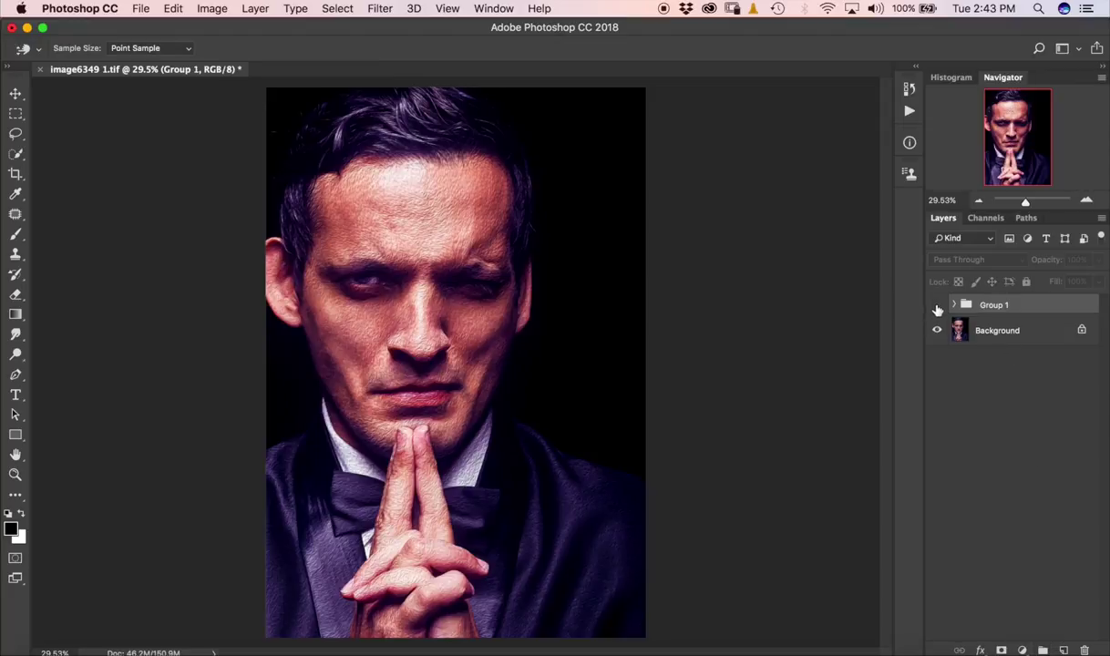
Toggle Group 1's visibility off and on twice to compare against the original photo.
click(936, 304)
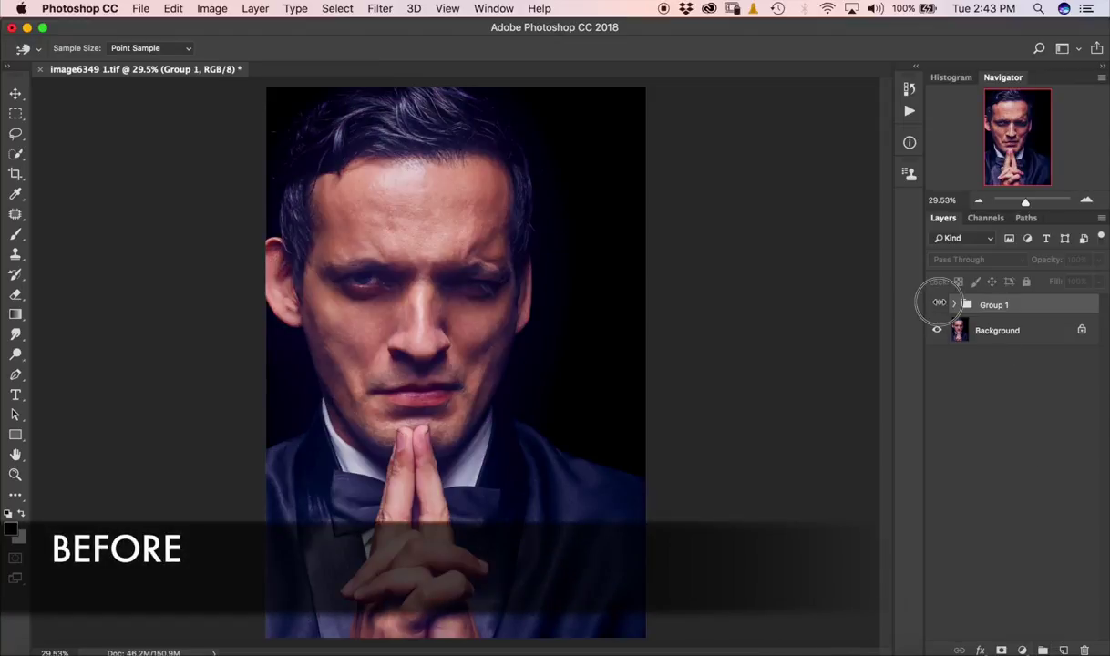
click(937, 304)
click(937, 305)
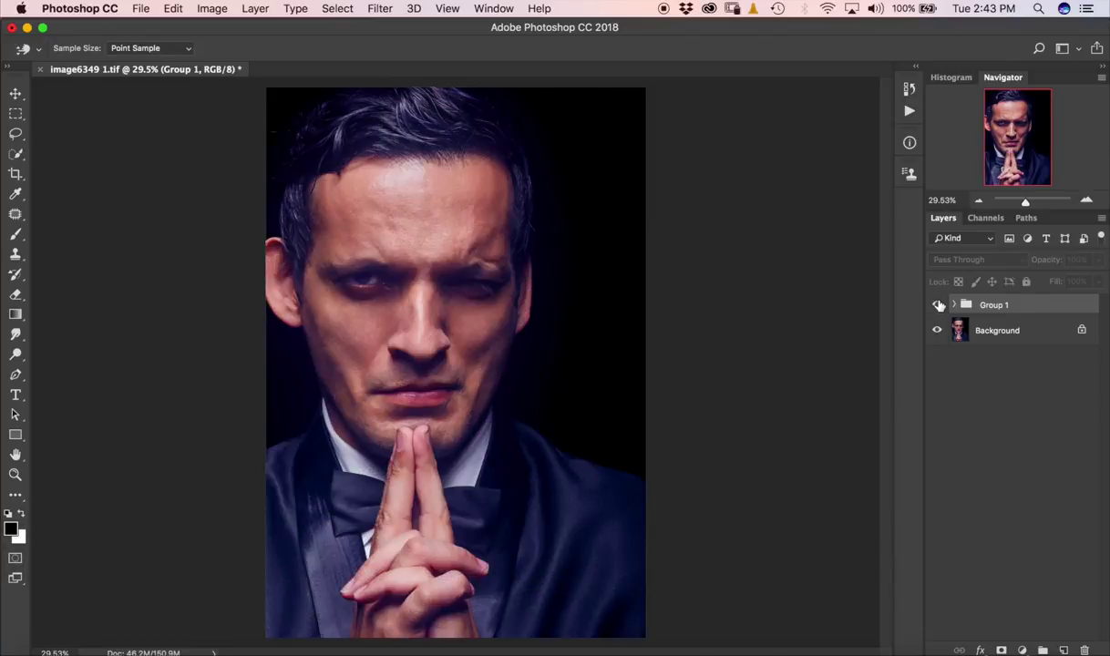
click(937, 305)
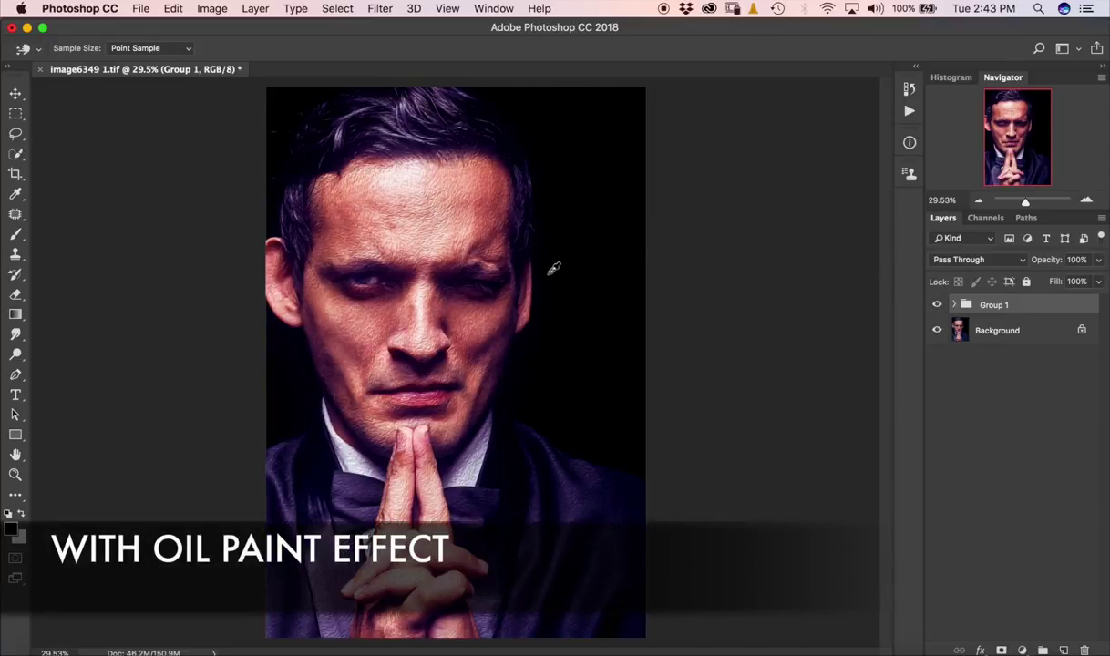
scroll(563, 252, down, 2)
scroll(18, 468, up, 1)
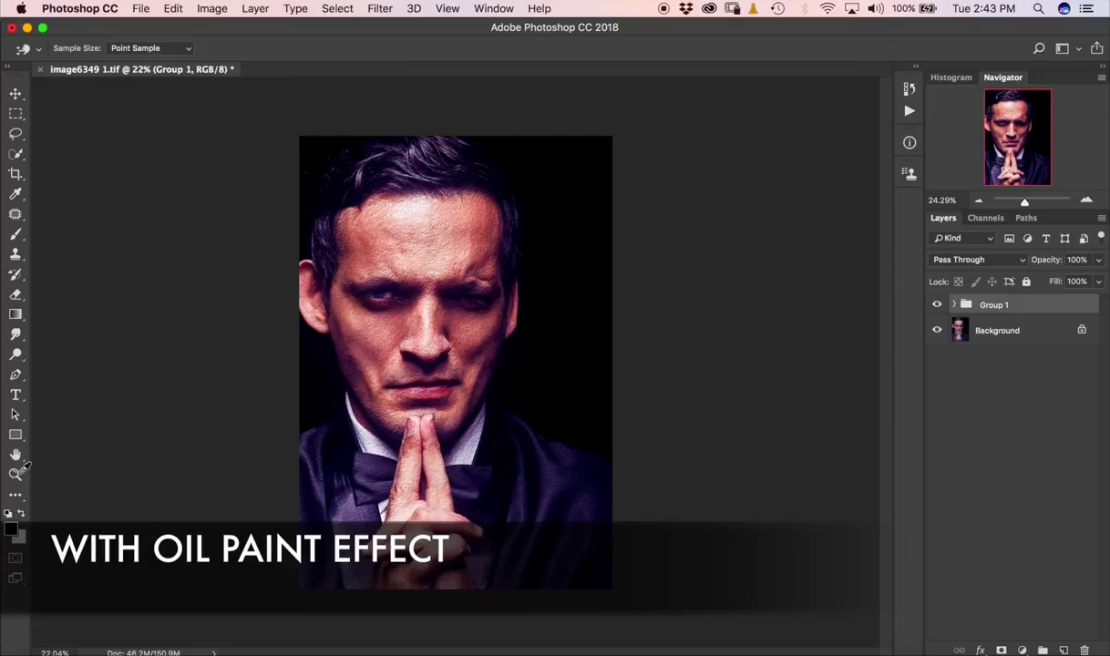
scroll(19, 468, up, 1)
scroll(18, 468, up, 1)
click(16, 474)
key(ctrl+plus)
key(ctrl+plus)
key(ctrl+1)
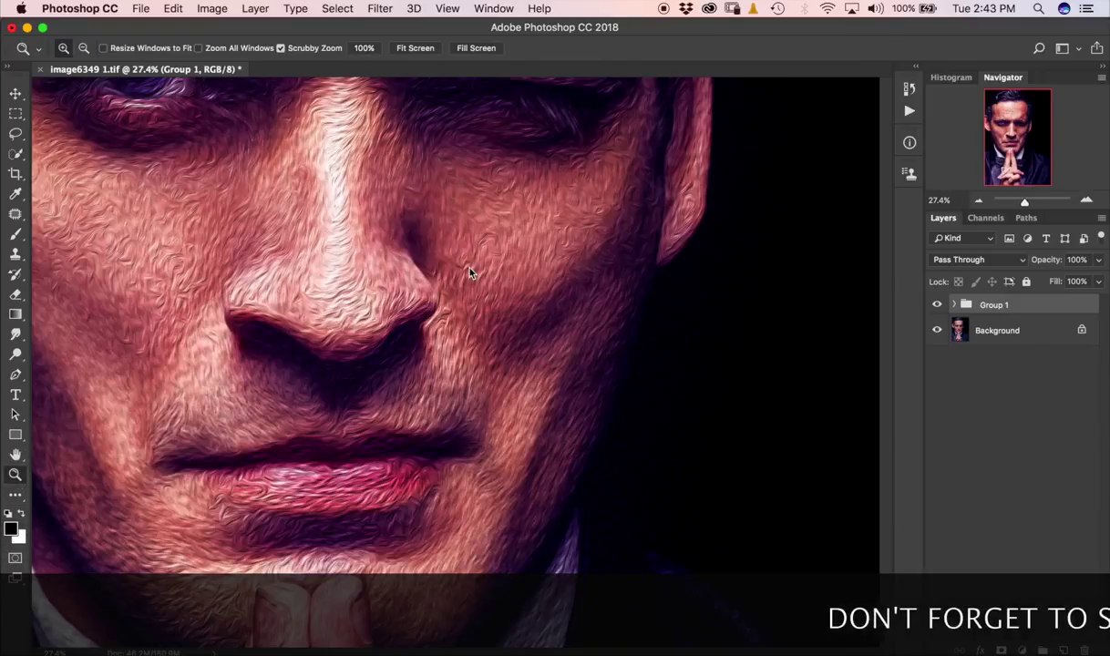
click(513, 257)
drag(498, 265, 327, 404)
right_click(450, 329)
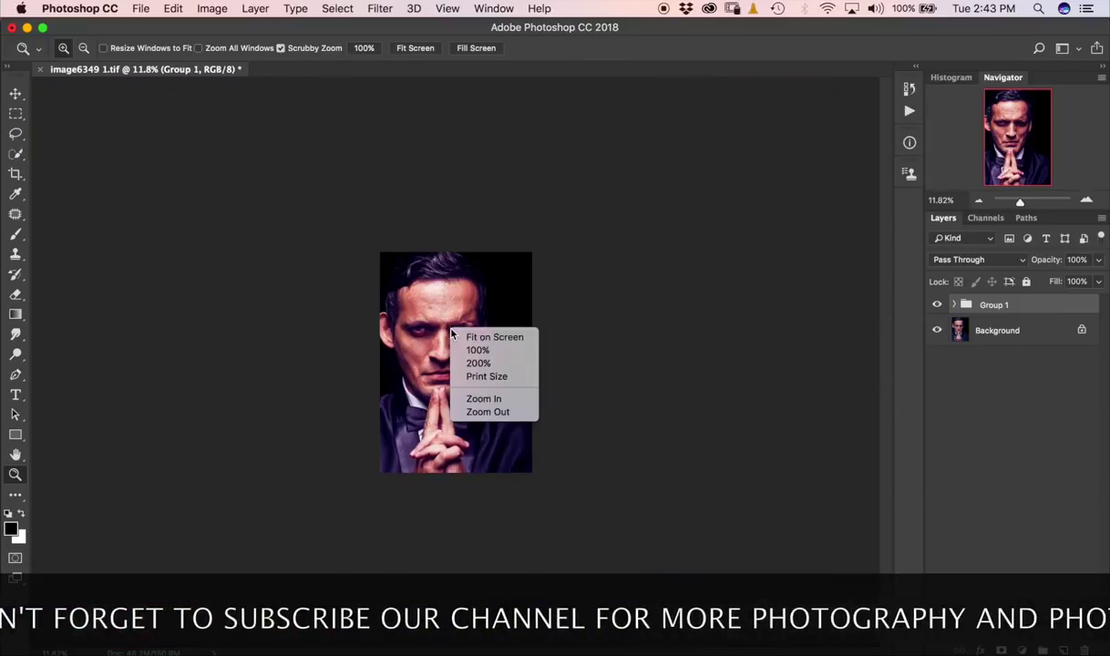
click(491, 337)
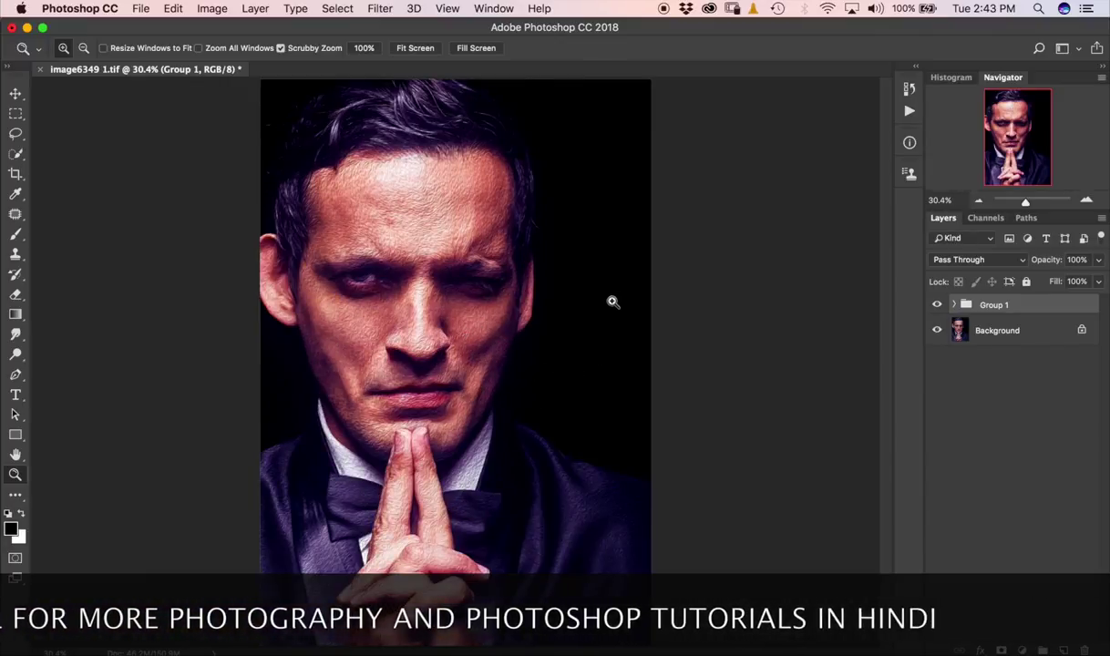
click(936, 305)
click(936, 305)
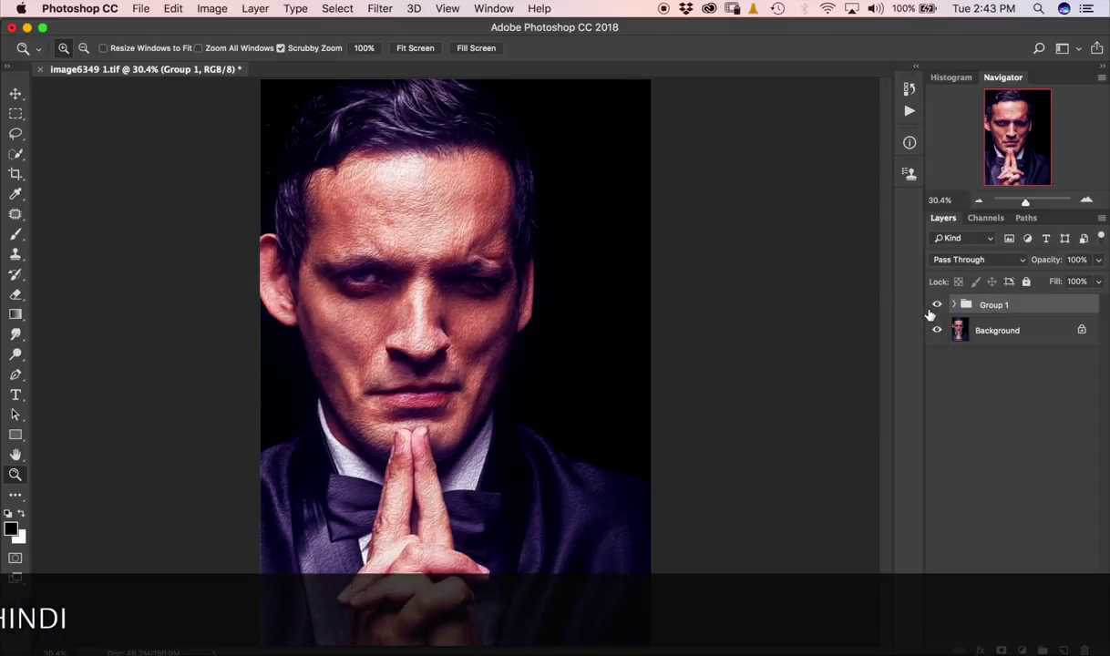